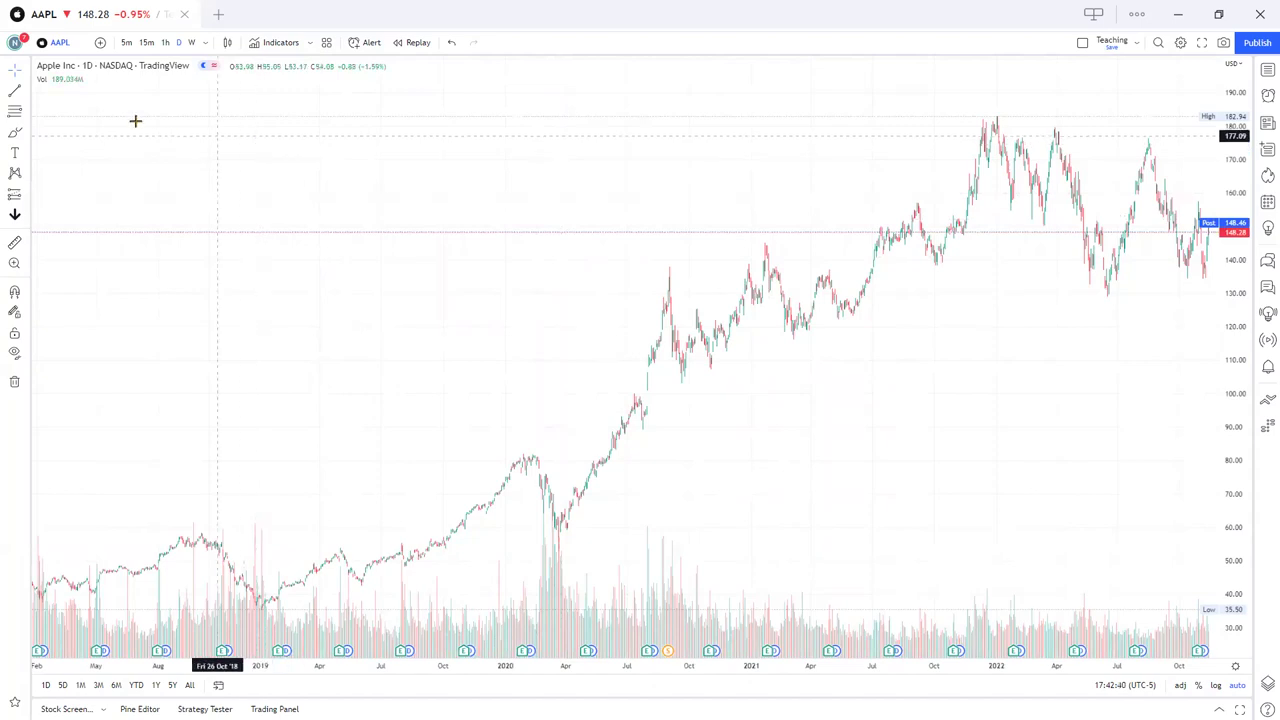
Search the stock symbols for Microsoft and load the NASDAQ-listed MSFT chart.
left_click(66, 44)
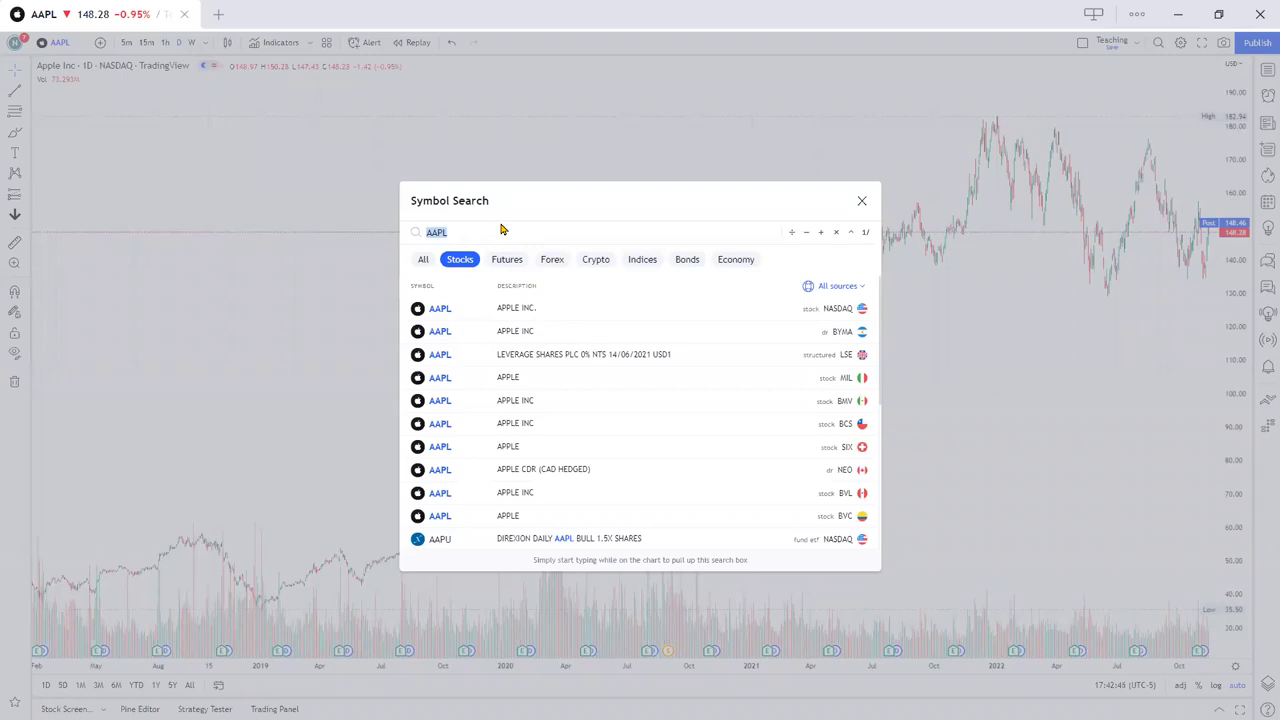
type("MICROSO")
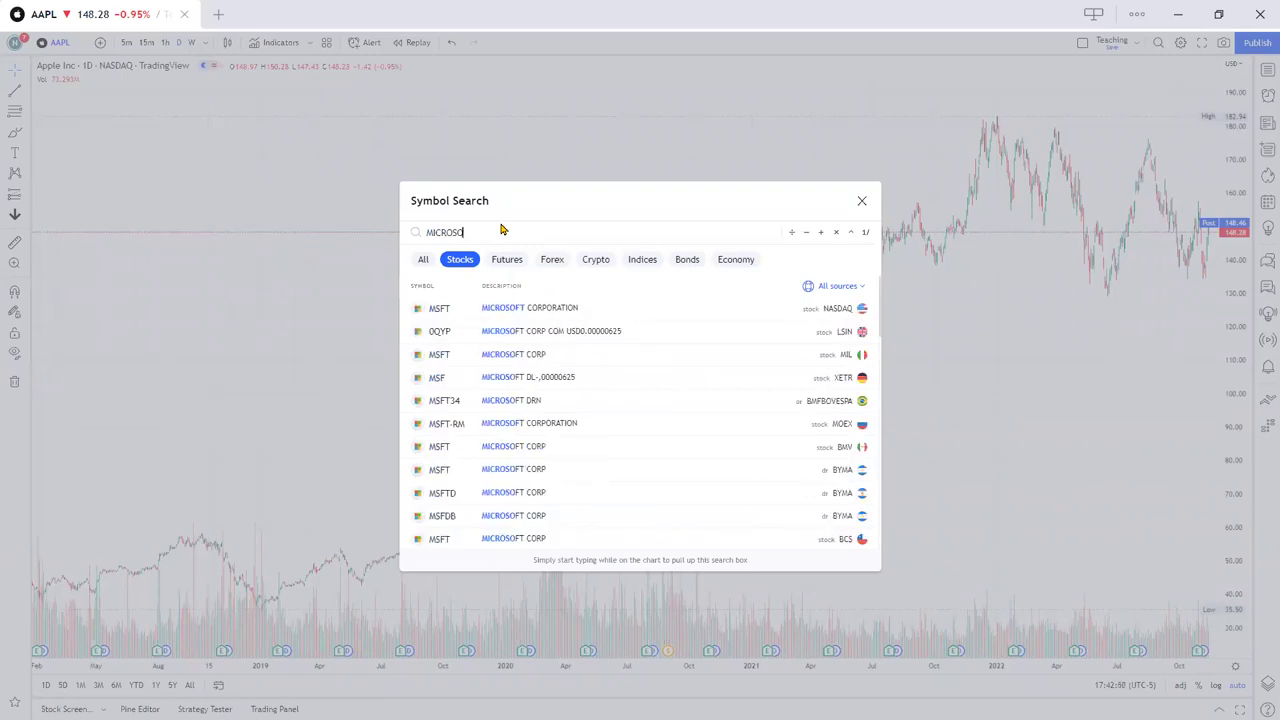
type("F")
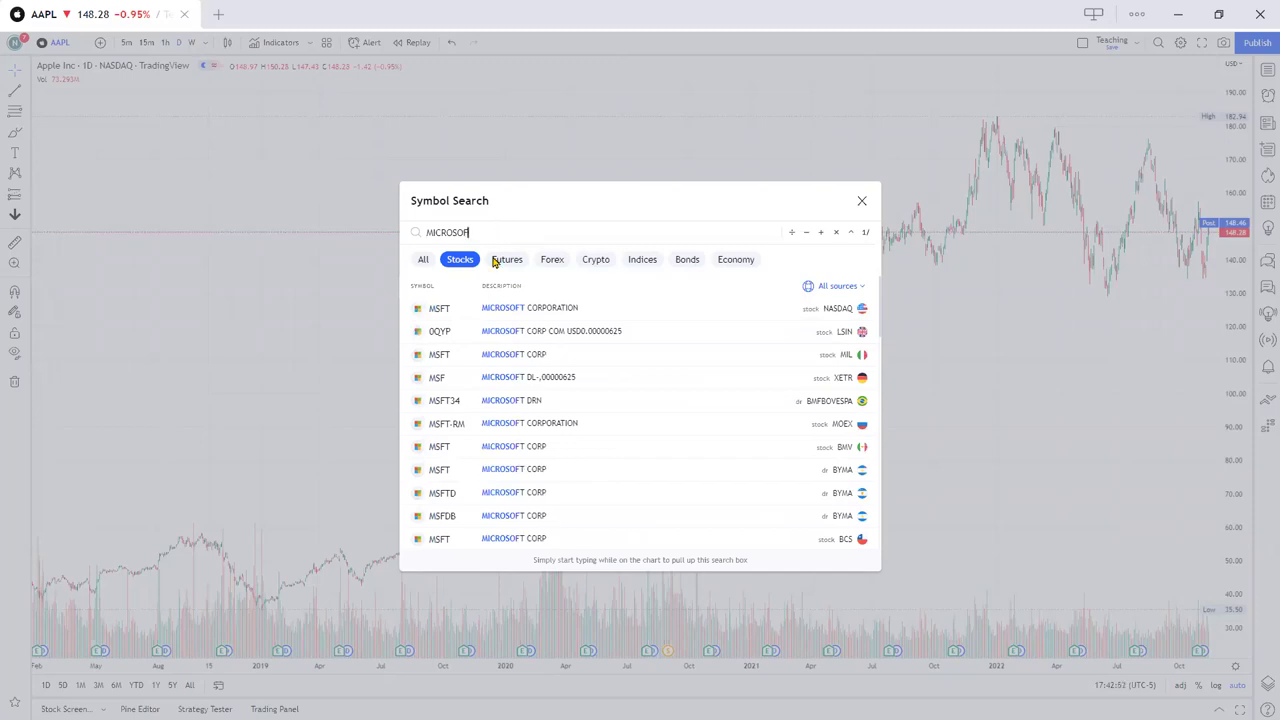
left_click(617, 310)
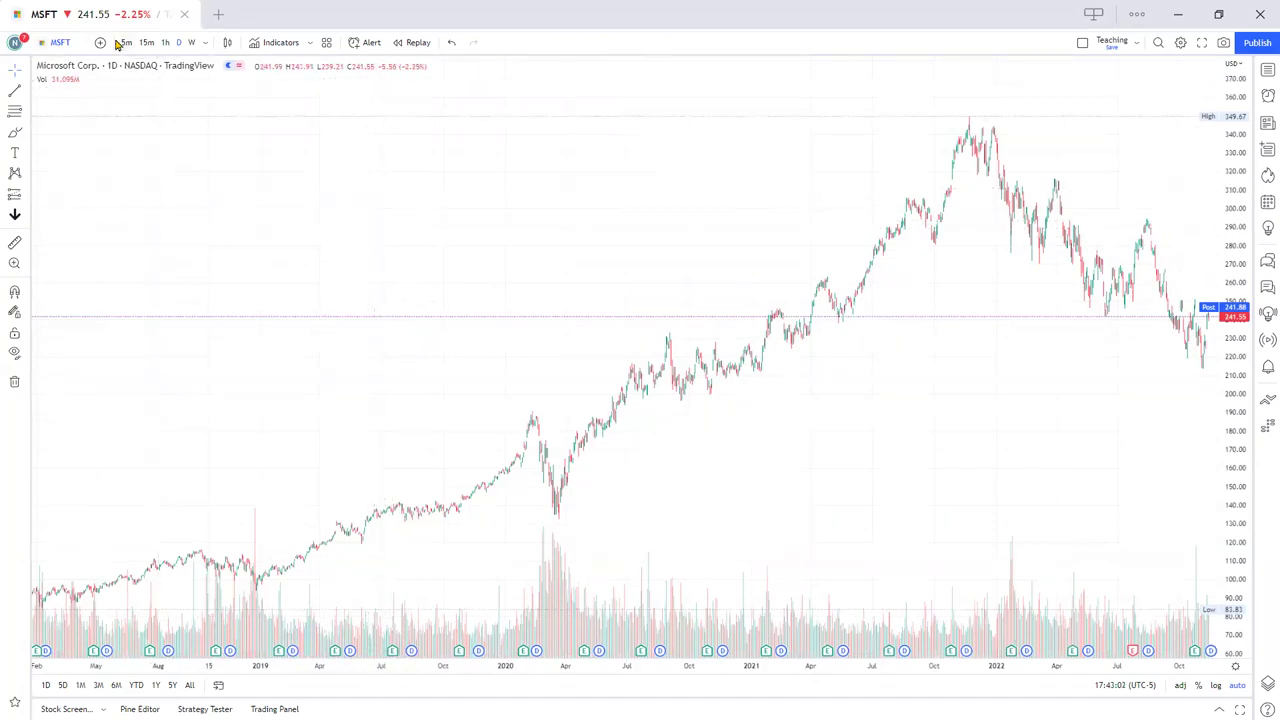
Add the 1 month interval to the favorites and switch the MSFT chart to monthly.
left_click(204, 45)
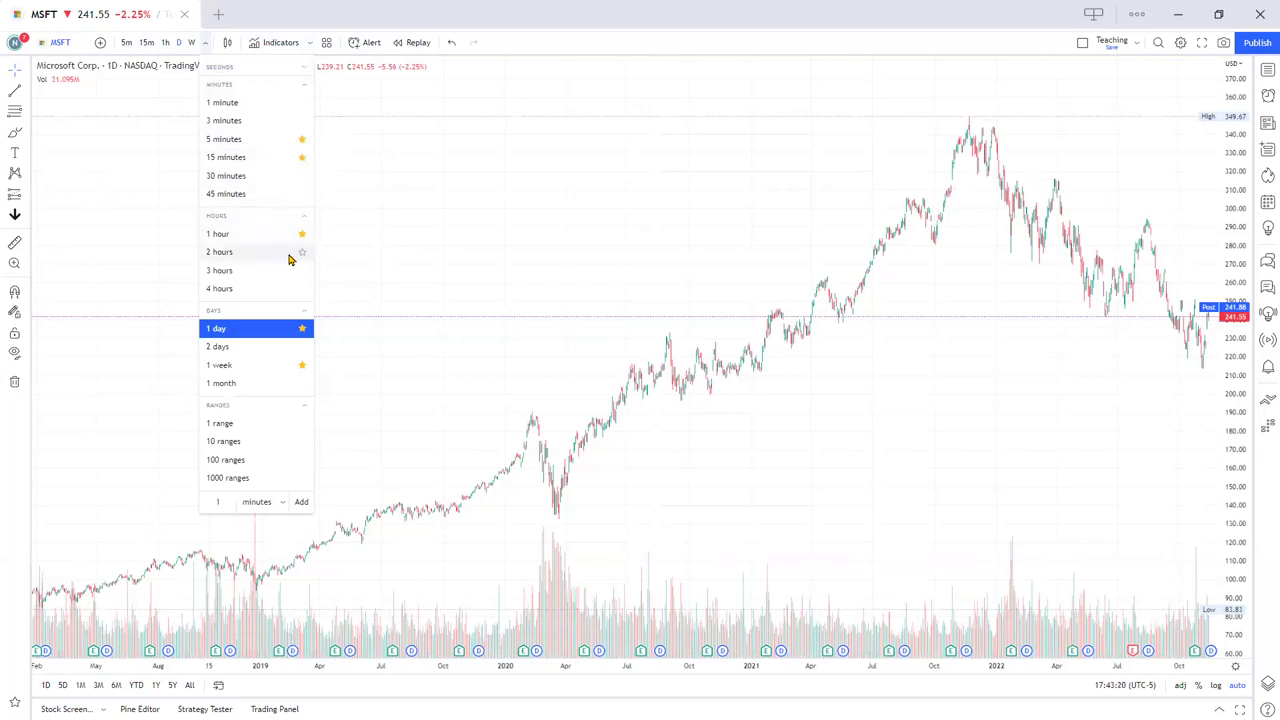
left_click(302, 386)
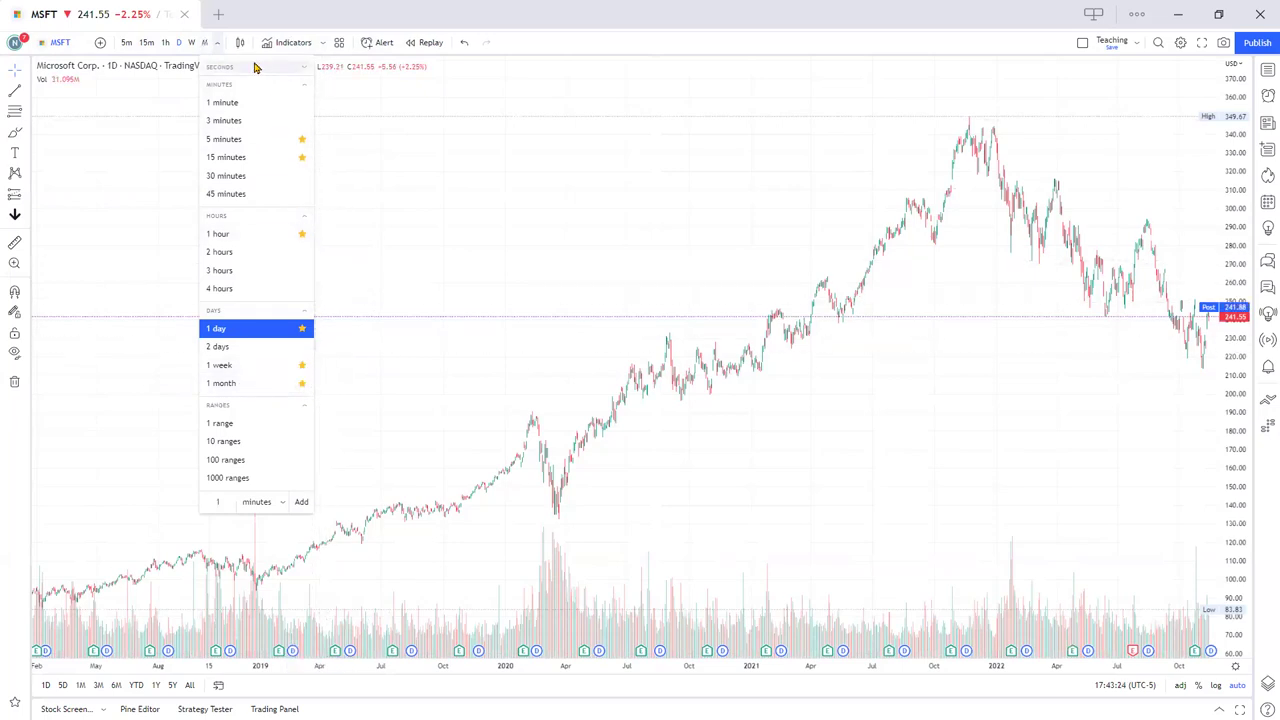
left_click(205, 45)
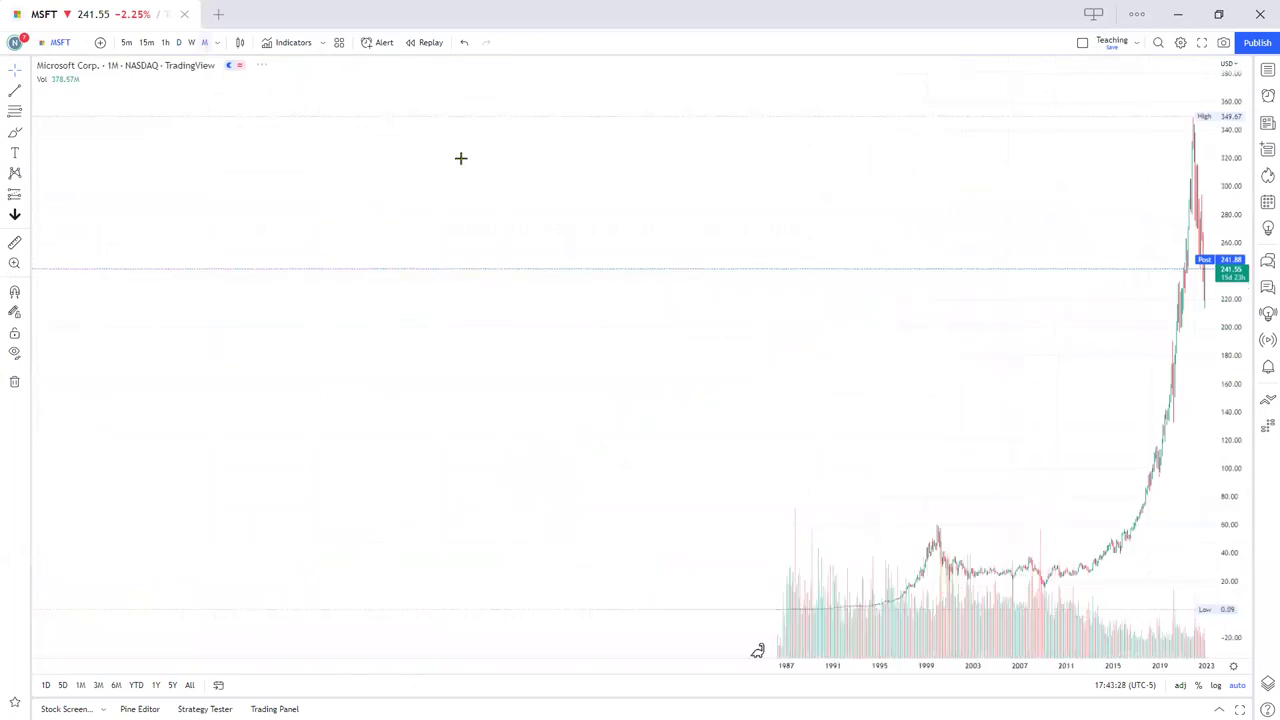
Examine Microsoft's full monthly price history from its first bars in the 1980s to the latest one.
left_click_drag(1042, 475, 769, 486)
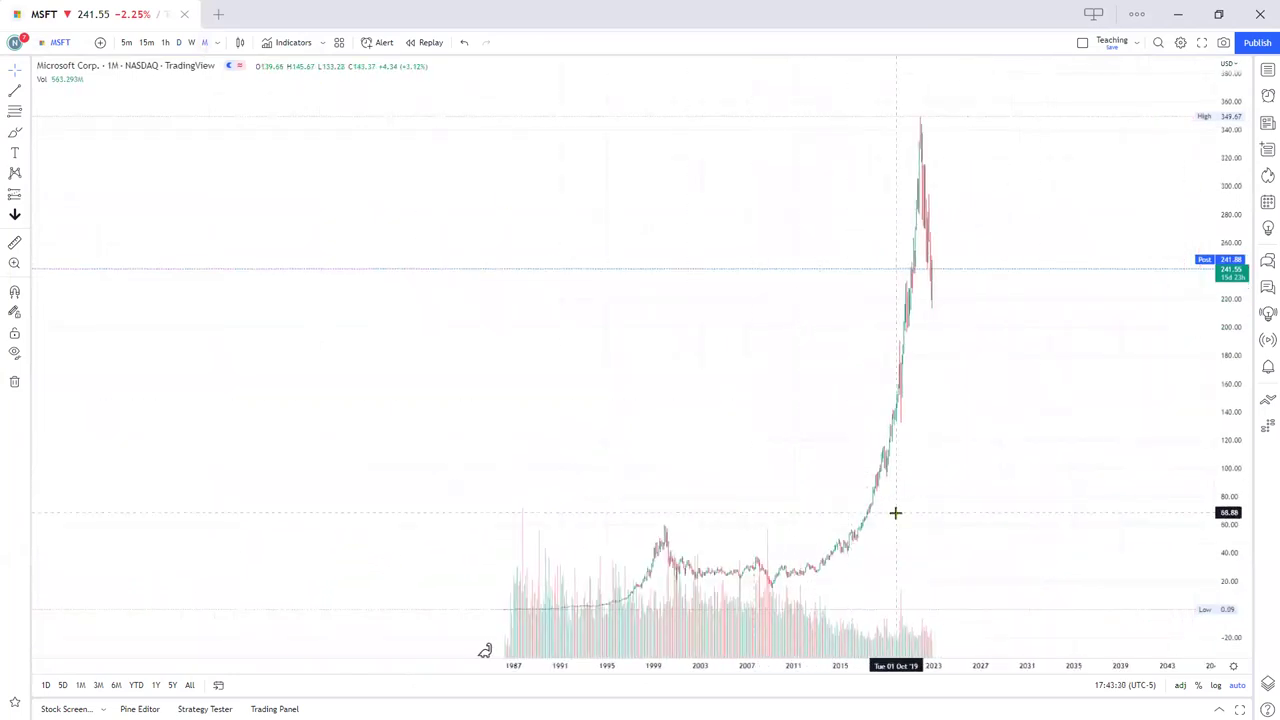
scroll(895, 512, "up", 2)
scroll(895, 512, "up", 3)
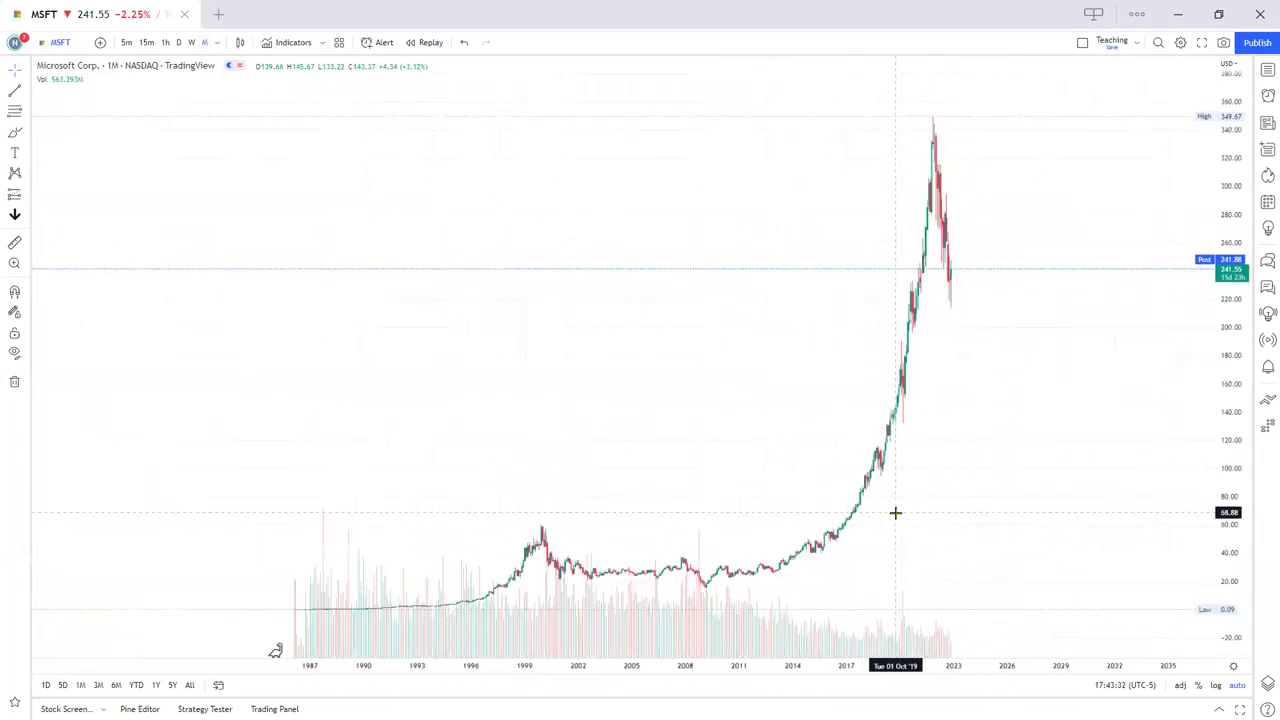
scroll(895, 512, "down", 3)
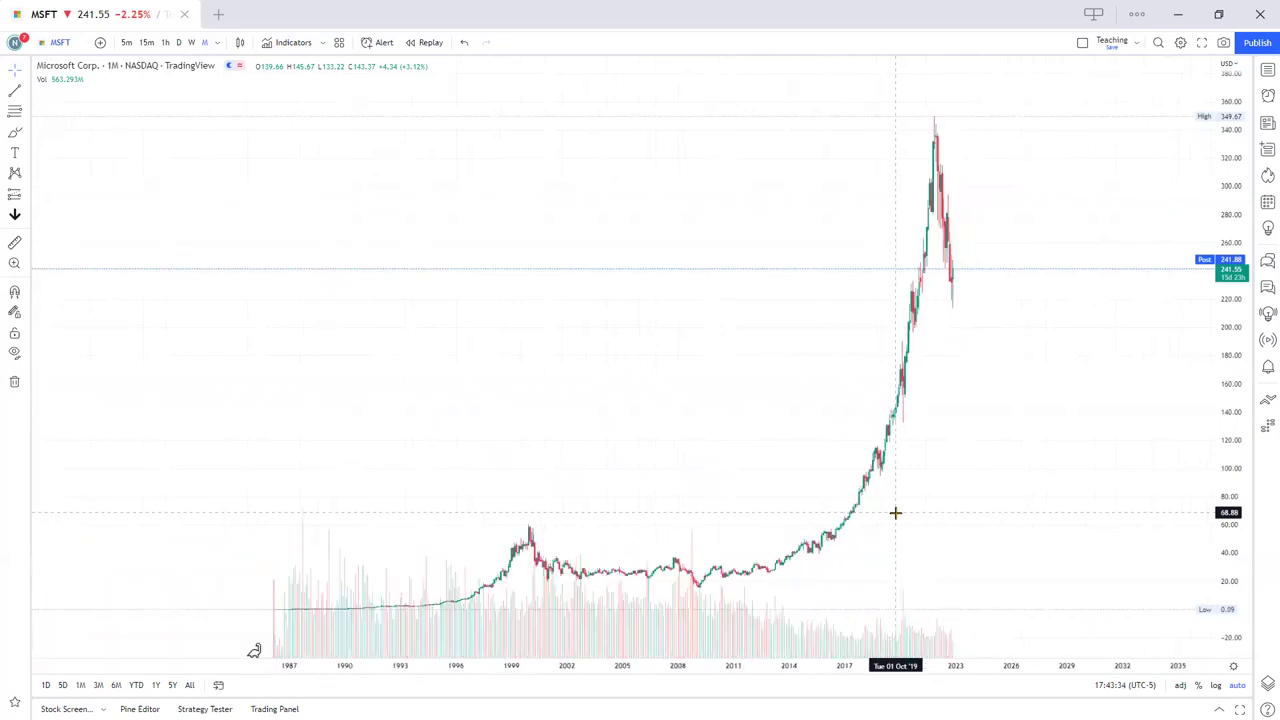
scroll(895, 512, "up", 1)
scroll(895, 512, "up", 2)
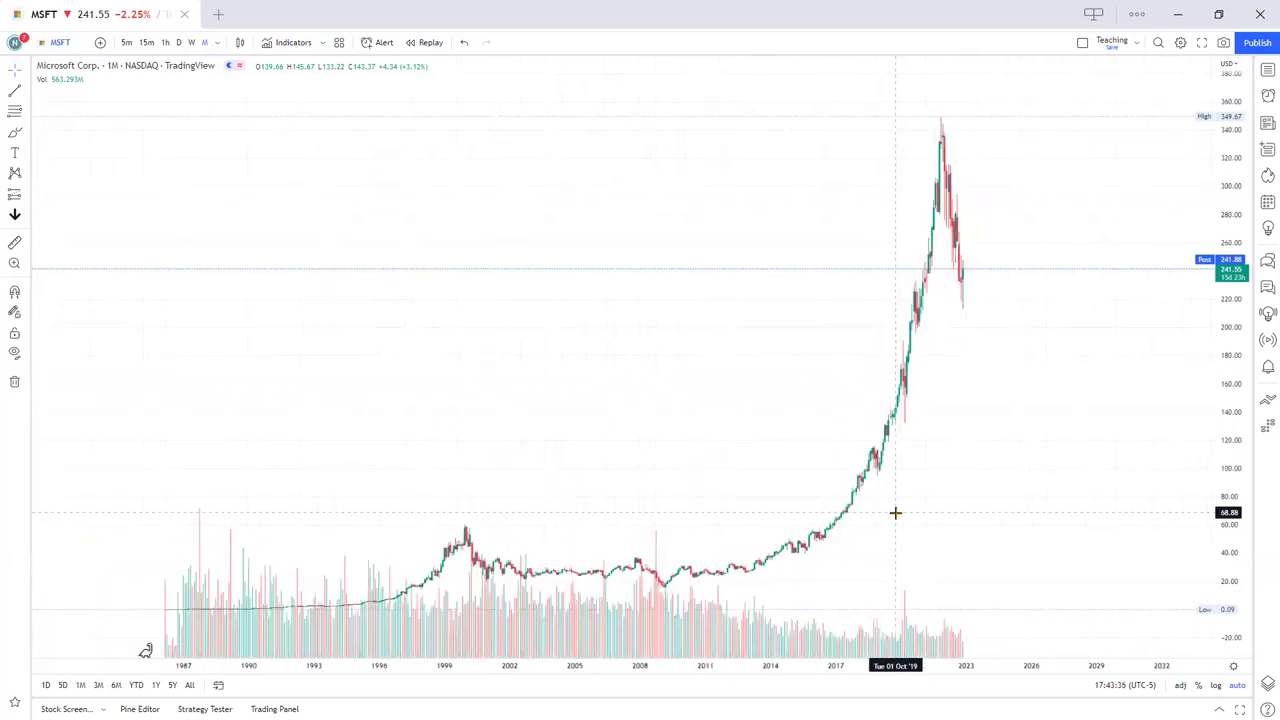
scroll(895, 512, "up", 1)
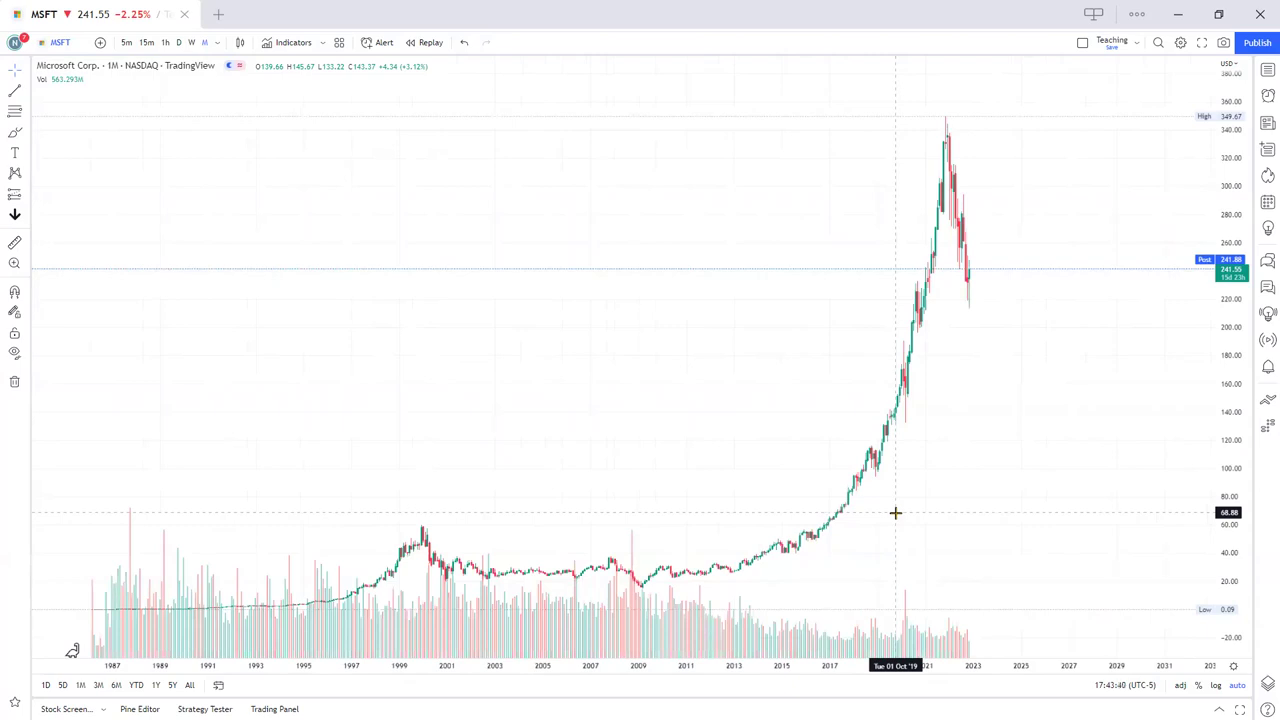
scroll(895, 512, "down", 4)
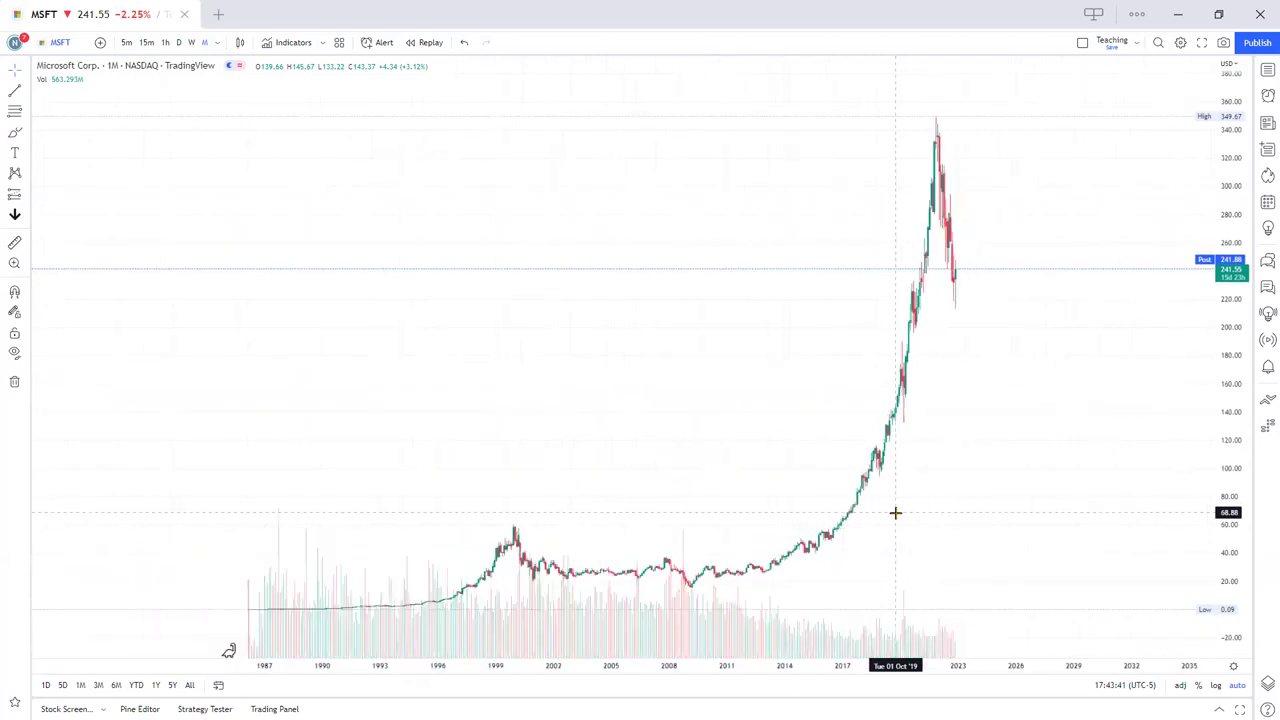
scroll(895, 512, "up", 2)
scroll(895, 512, "down", 1)
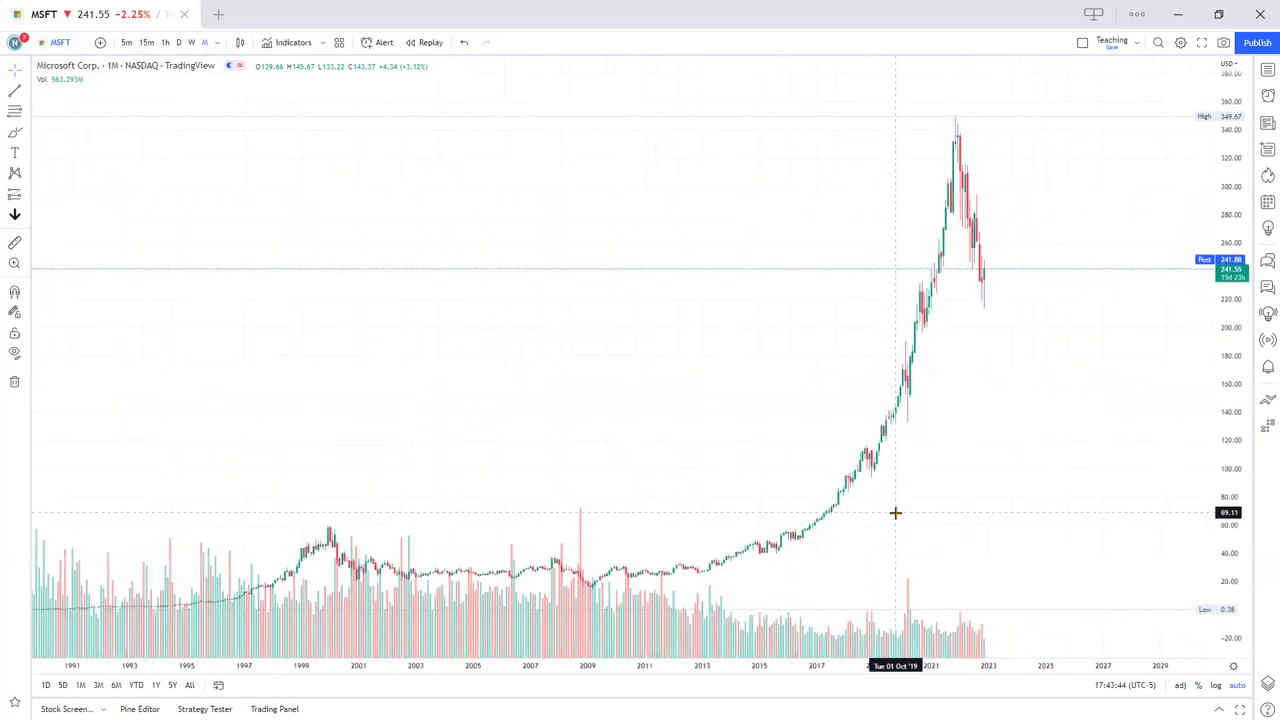
scroll(895, 512, "down", 1)
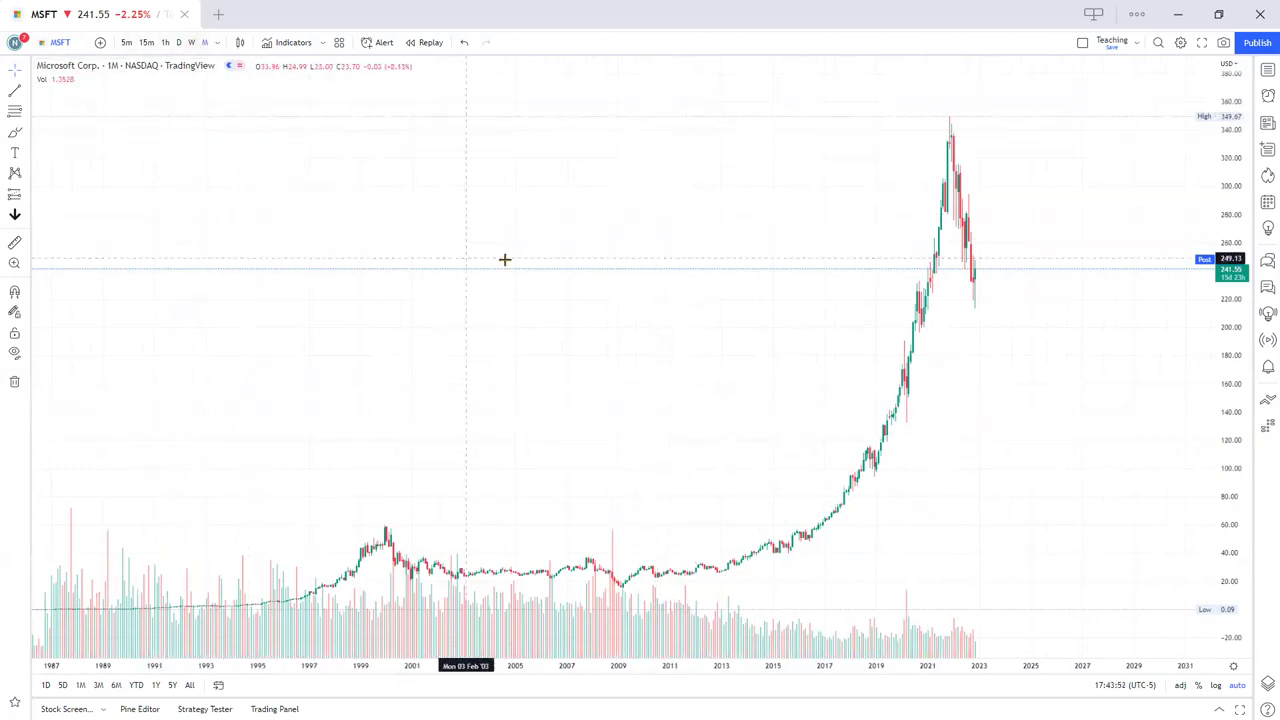
Change the MSFT chart style from candles to Line.
left_click(241, 44)
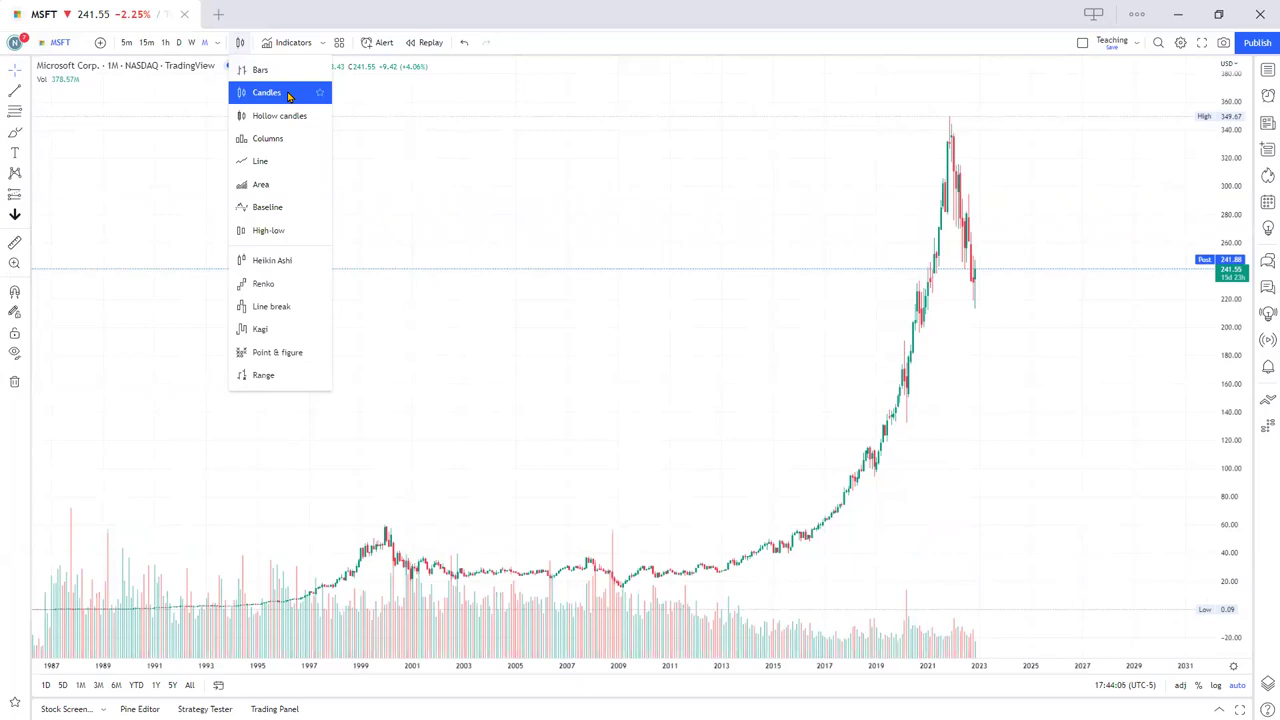
left_click(262, 162)
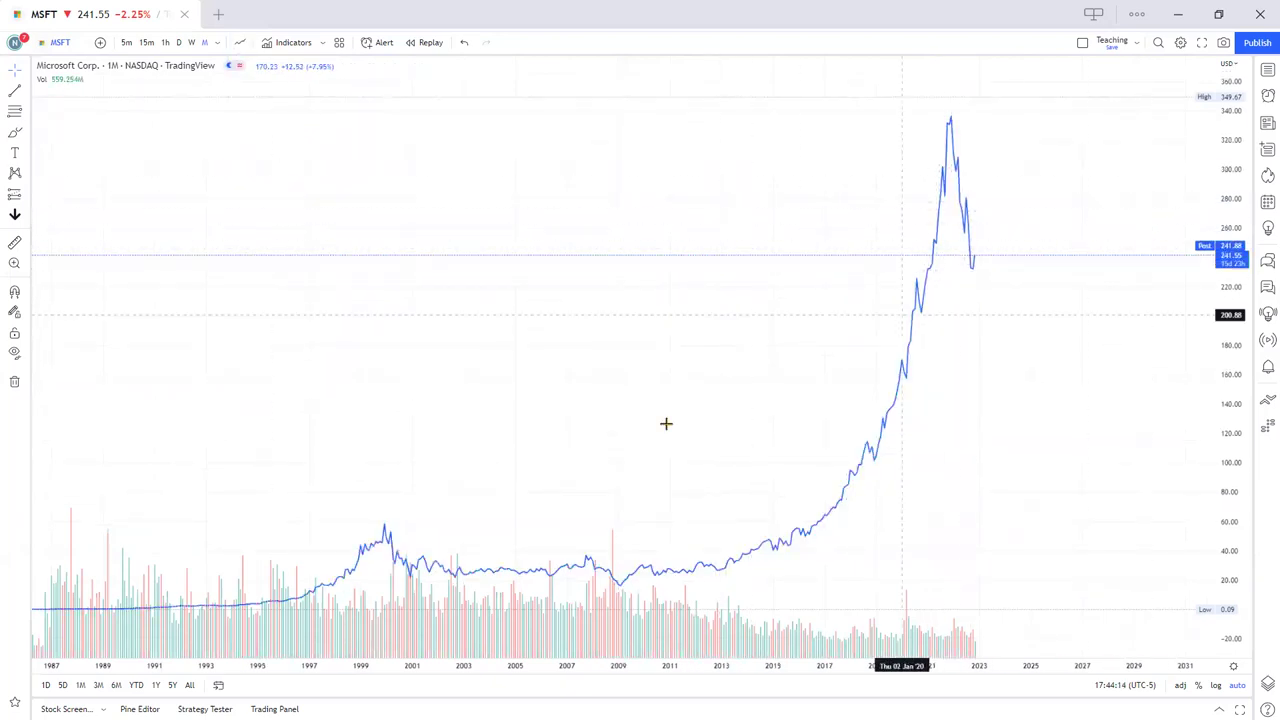
left_click_drag(526, 340, 483, 318)
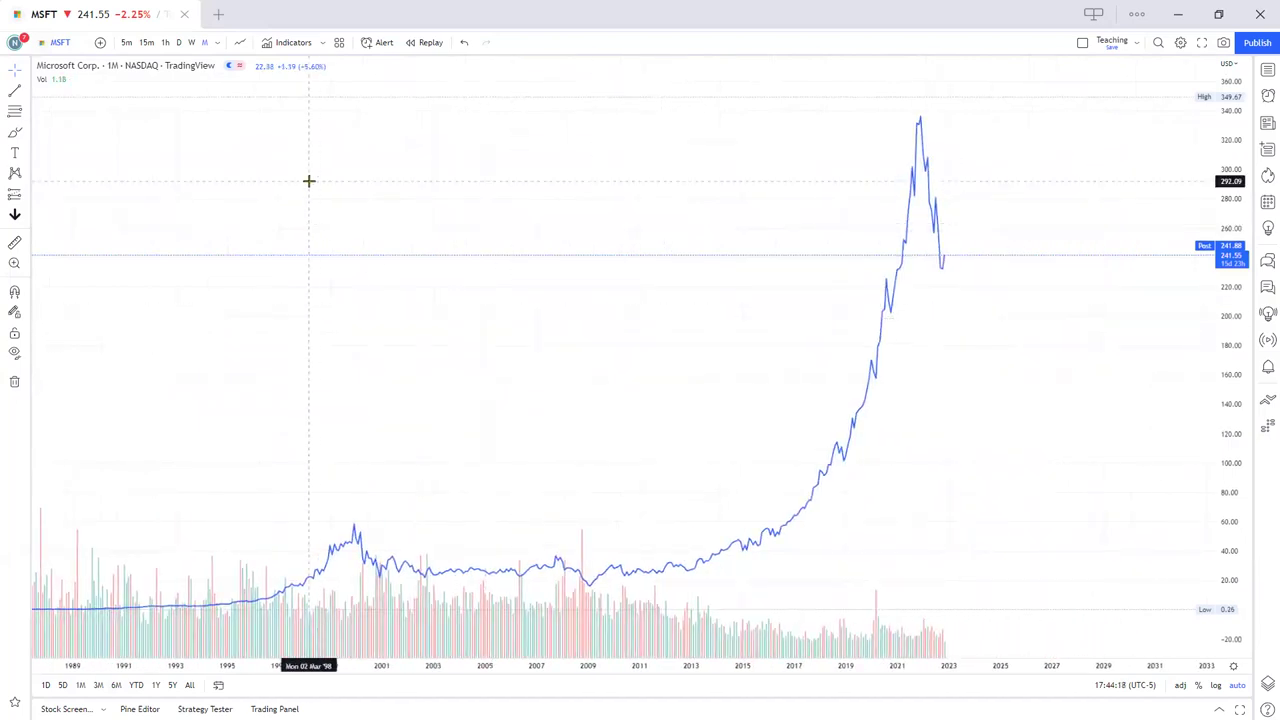
left_click(241, 44)
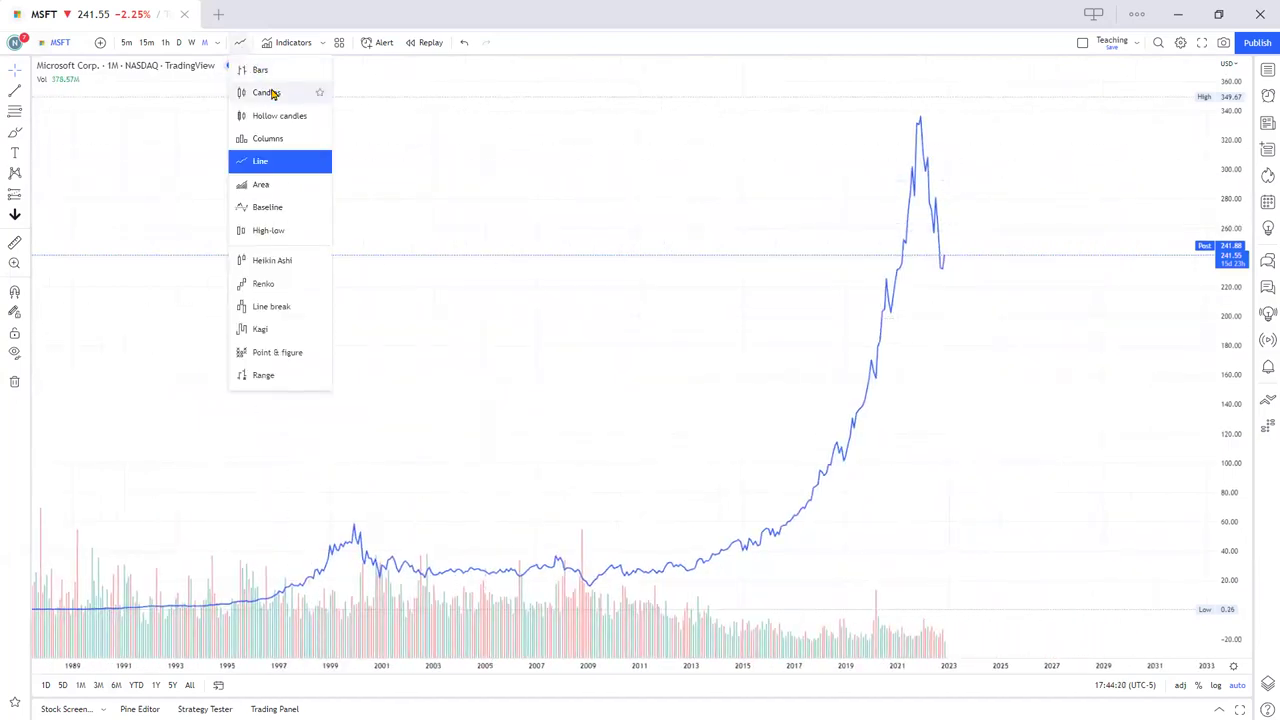
left_click(565, 240)
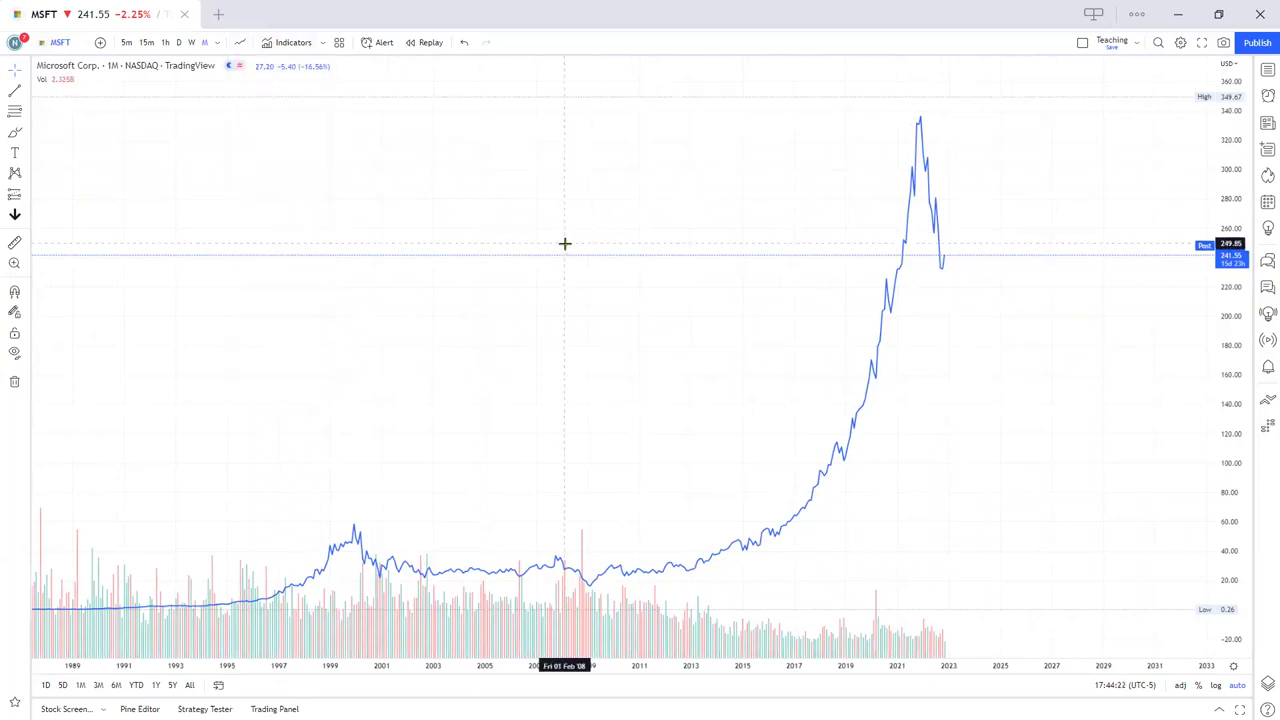
left_click_drag(566, 240, 842, 248)
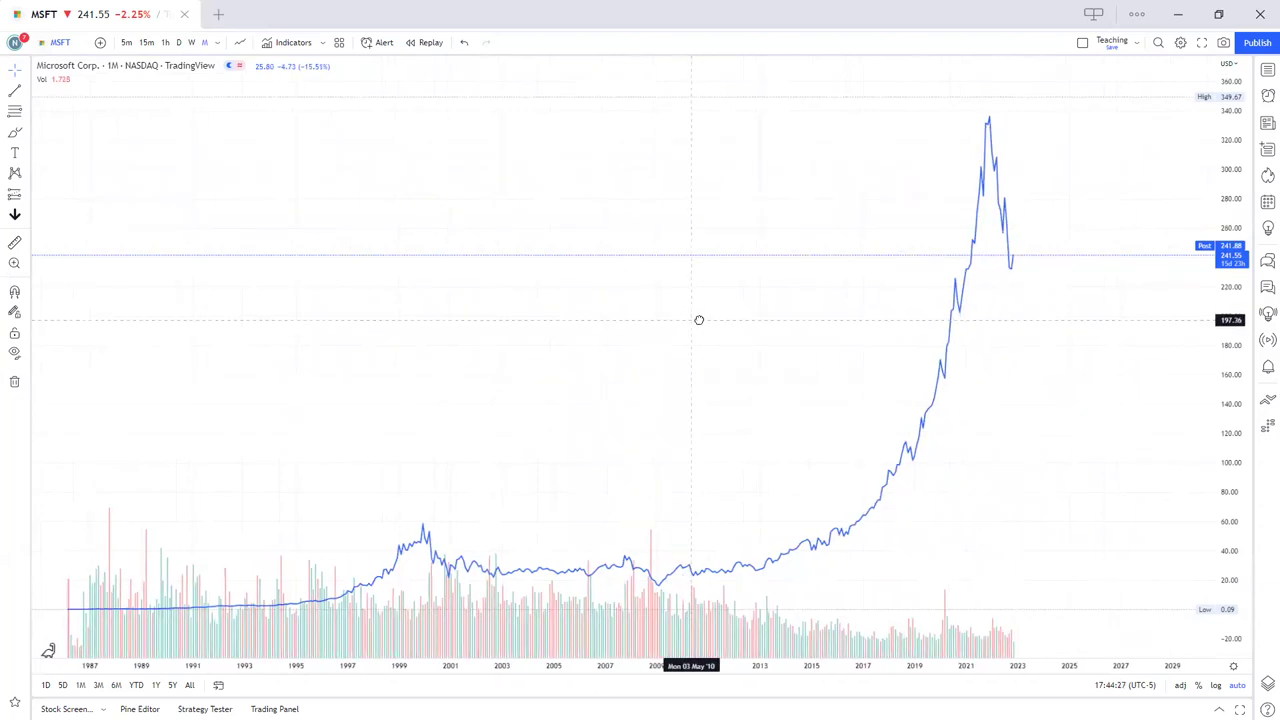
left_click_drag(697, 320, 489, 297)
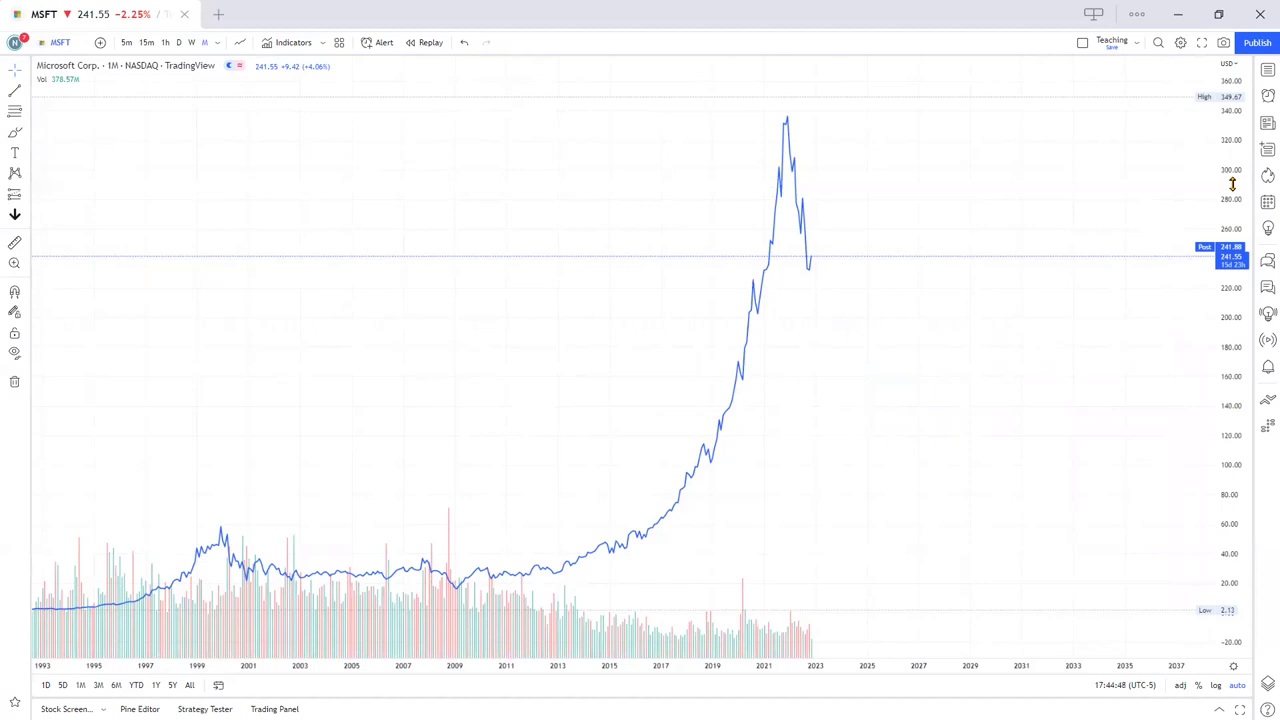
Compress the price scale vertically and switch it to logarithmic scaling.
left_click_drag(1232, 184, 1228, 424)
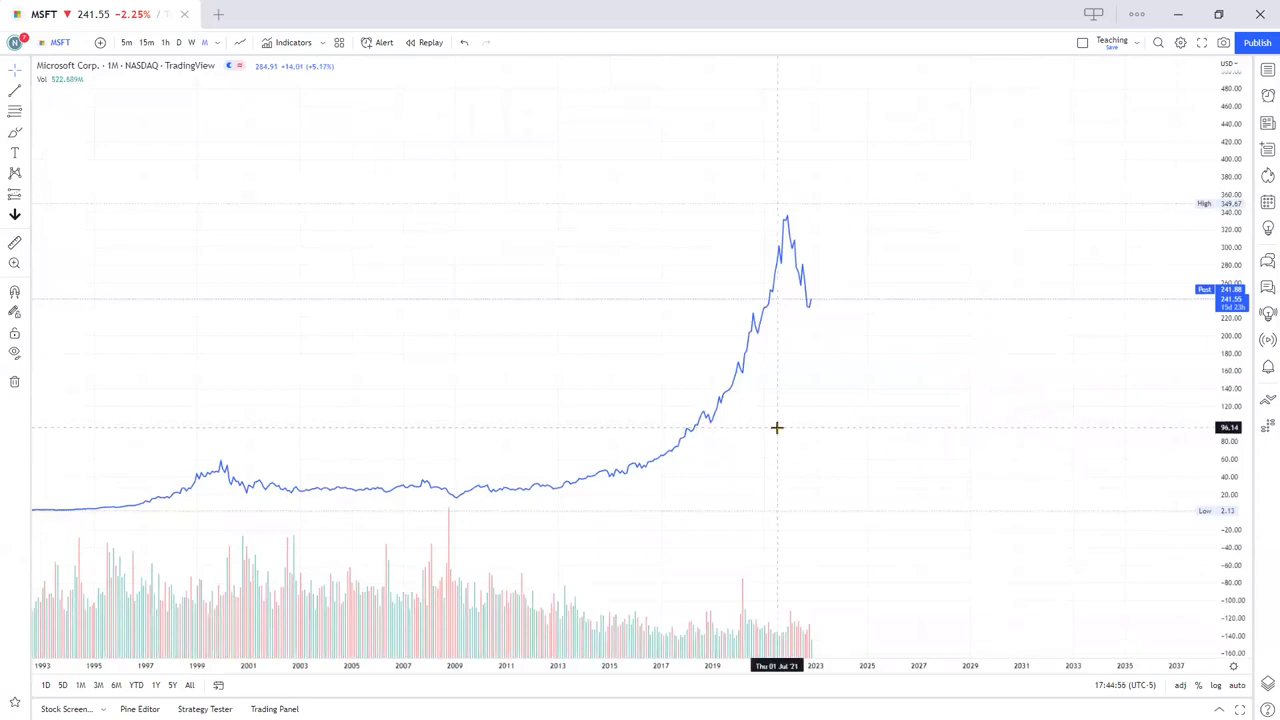
left_click_drag(768, 439, 902, 413)
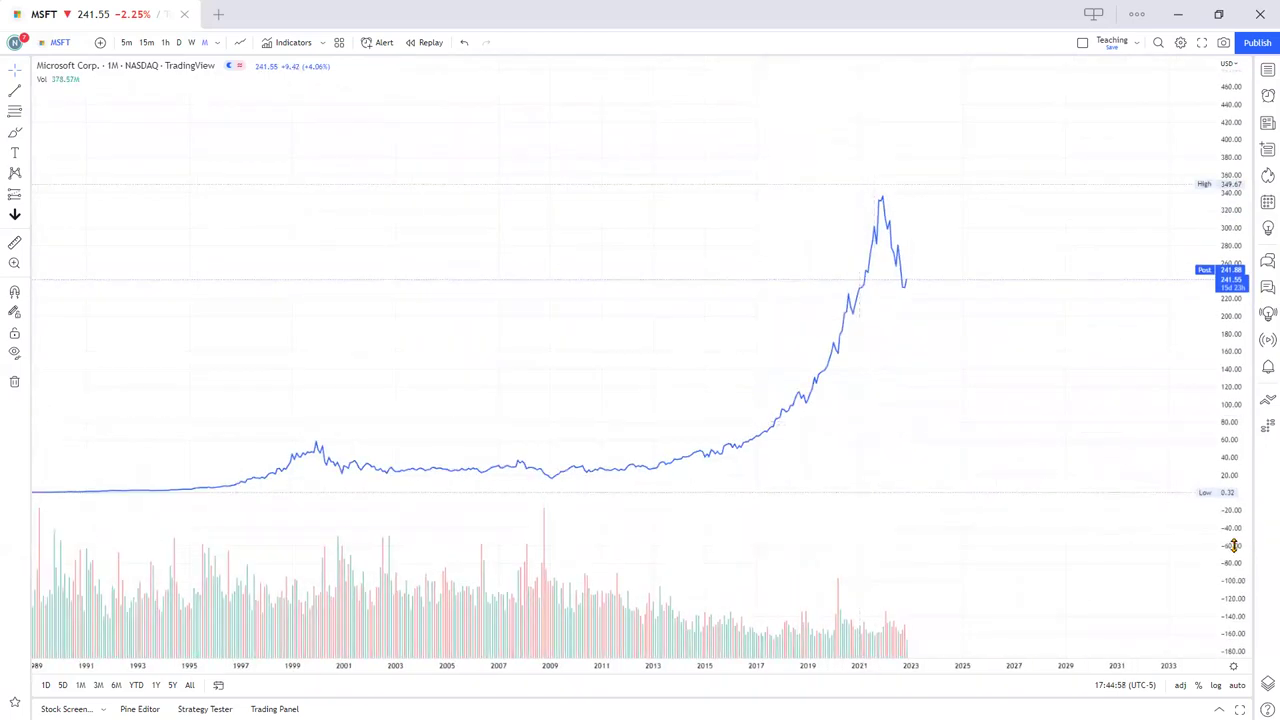
left_click(1216, 688)
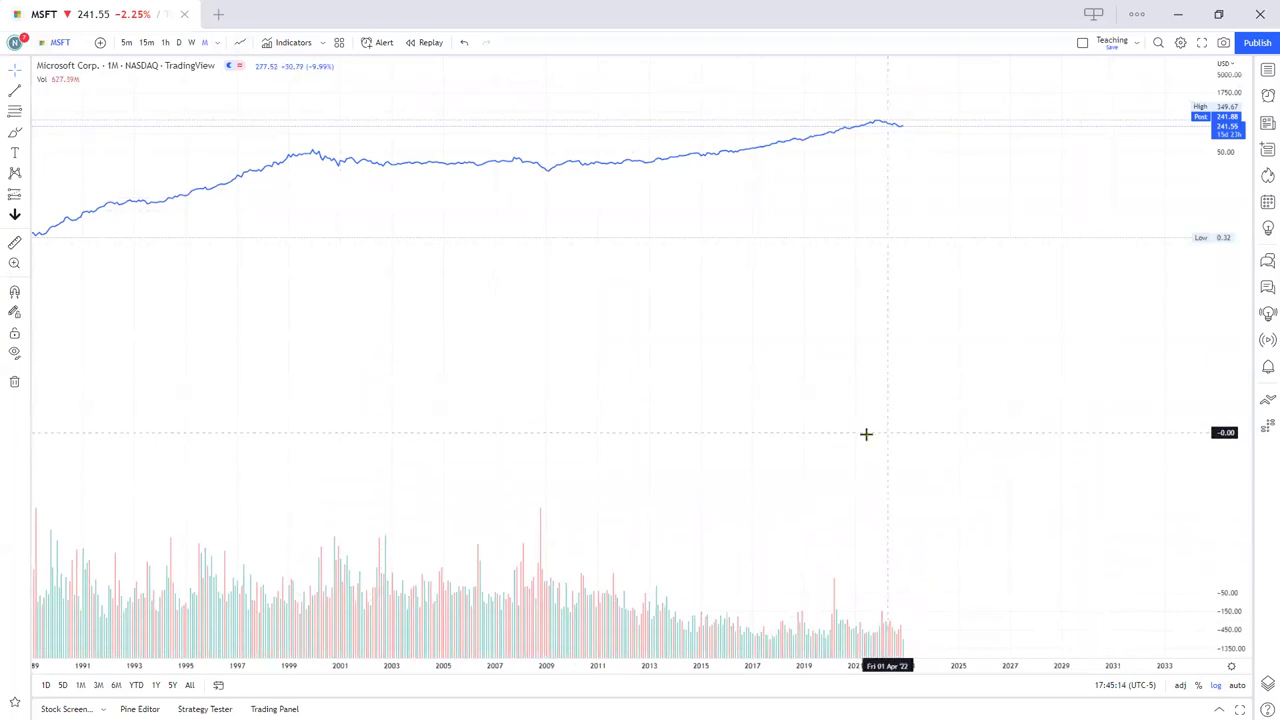
left_click_drag(600, 440, 725, 442)
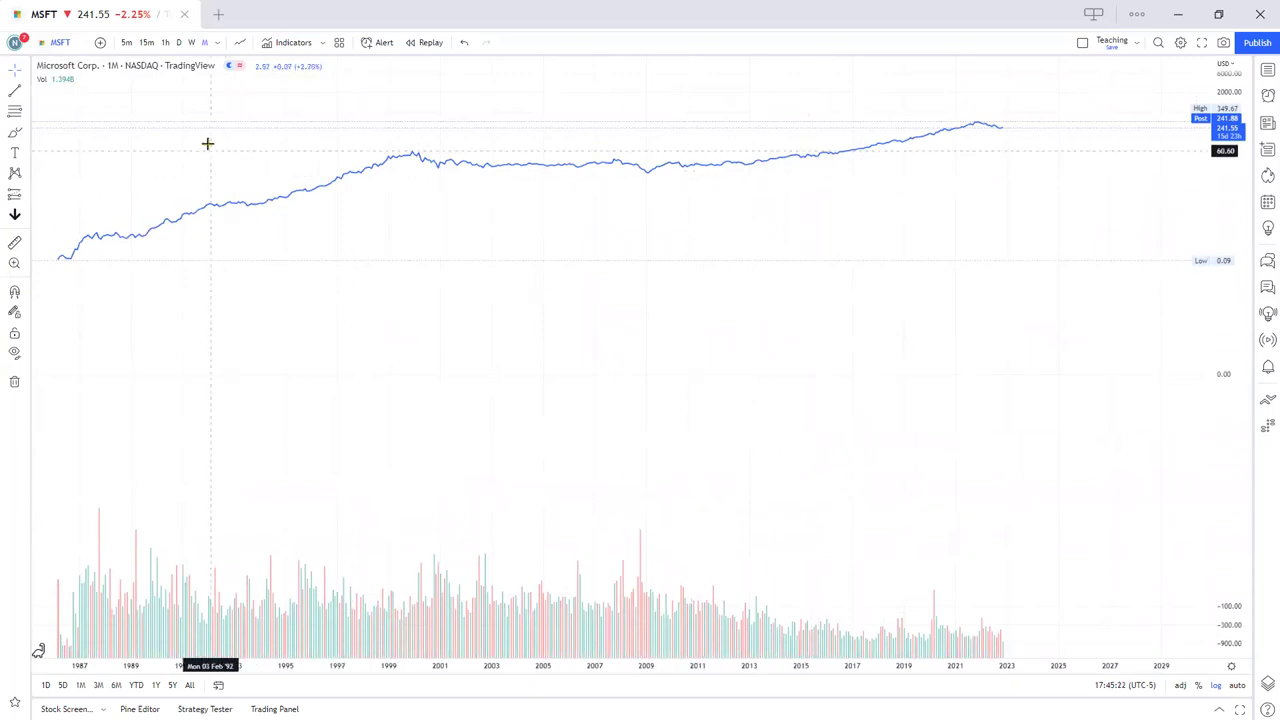
Set the chart interval to 1 day and turn on automatic fitting of the price scale.
left_click(179, 43)
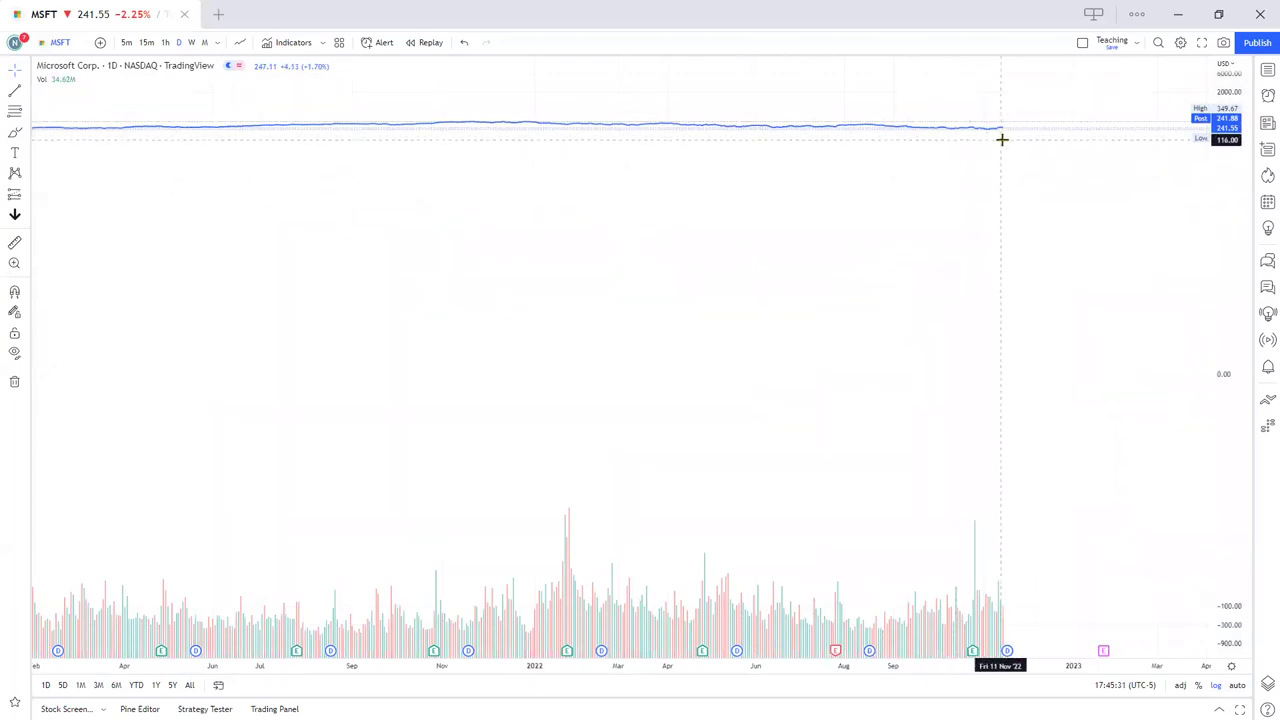
left_click(1237, 686)
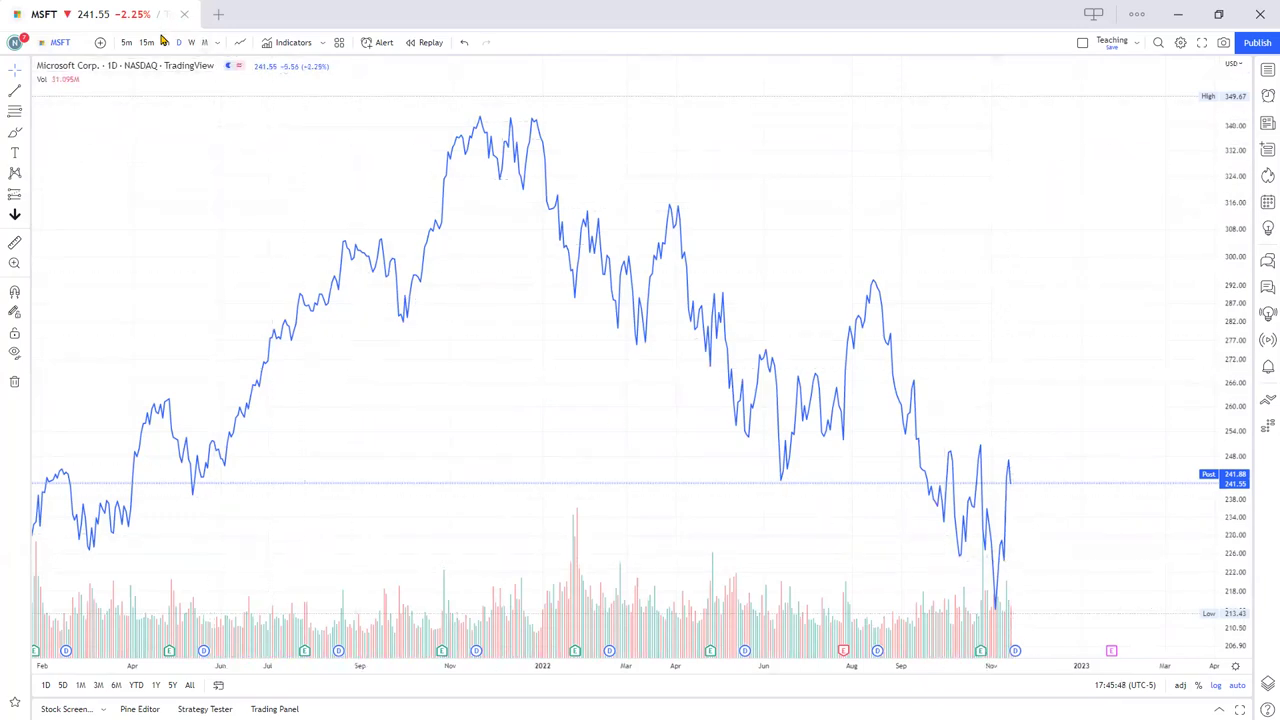
Change the chart style to Candles and compress the price scale to flatten the daily bars.
left_click(240, 42)
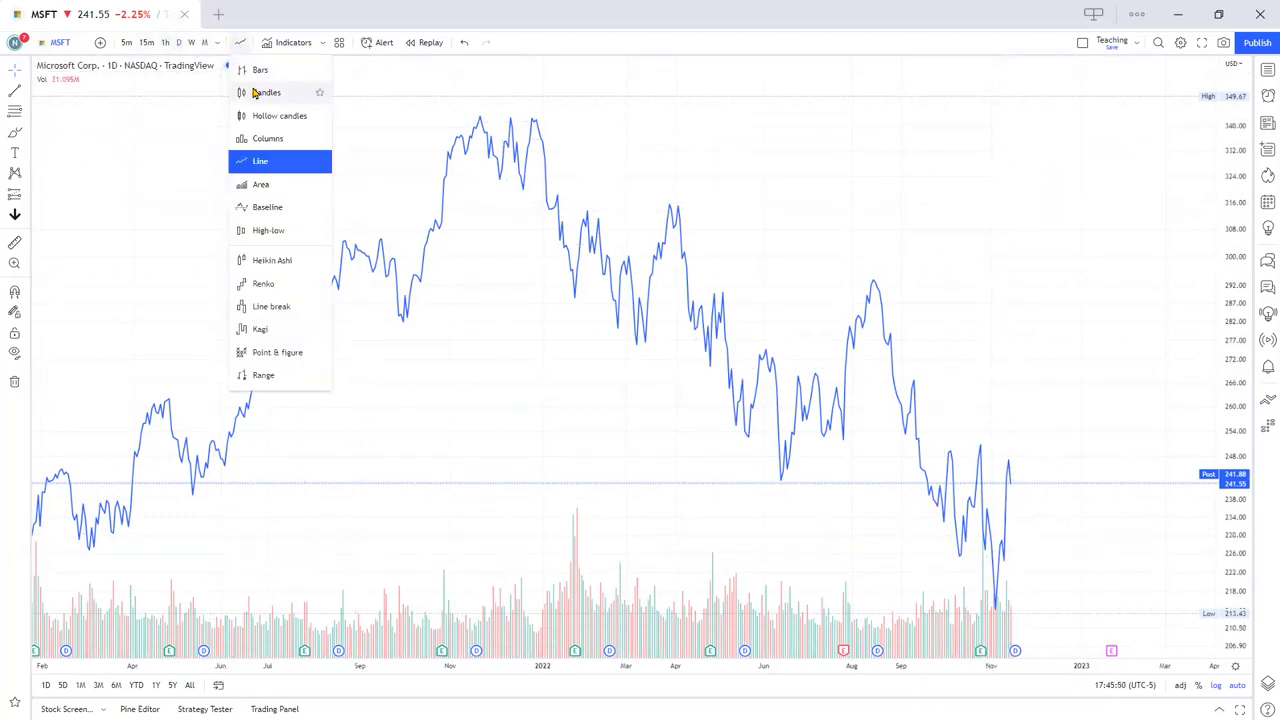
left_click(262, 92)
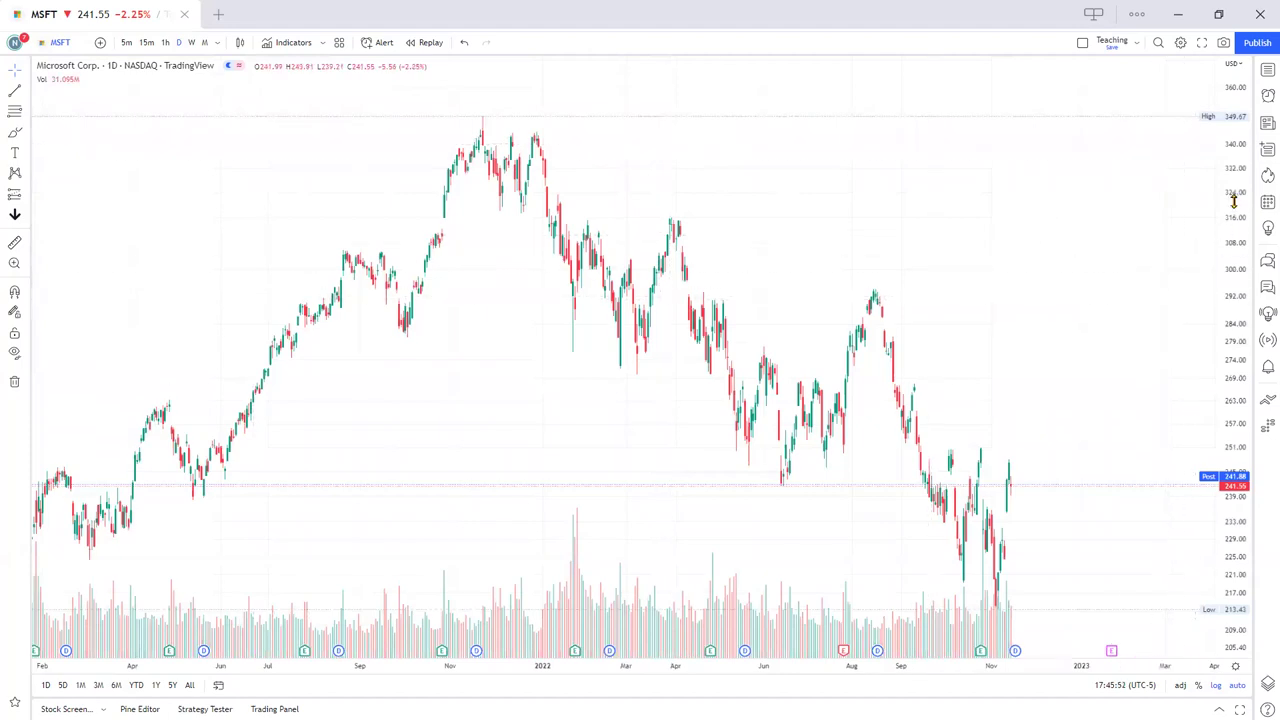
left_click_drag(1234, 201, 1236, 405)
scroll(1157, 363, "left", 5)
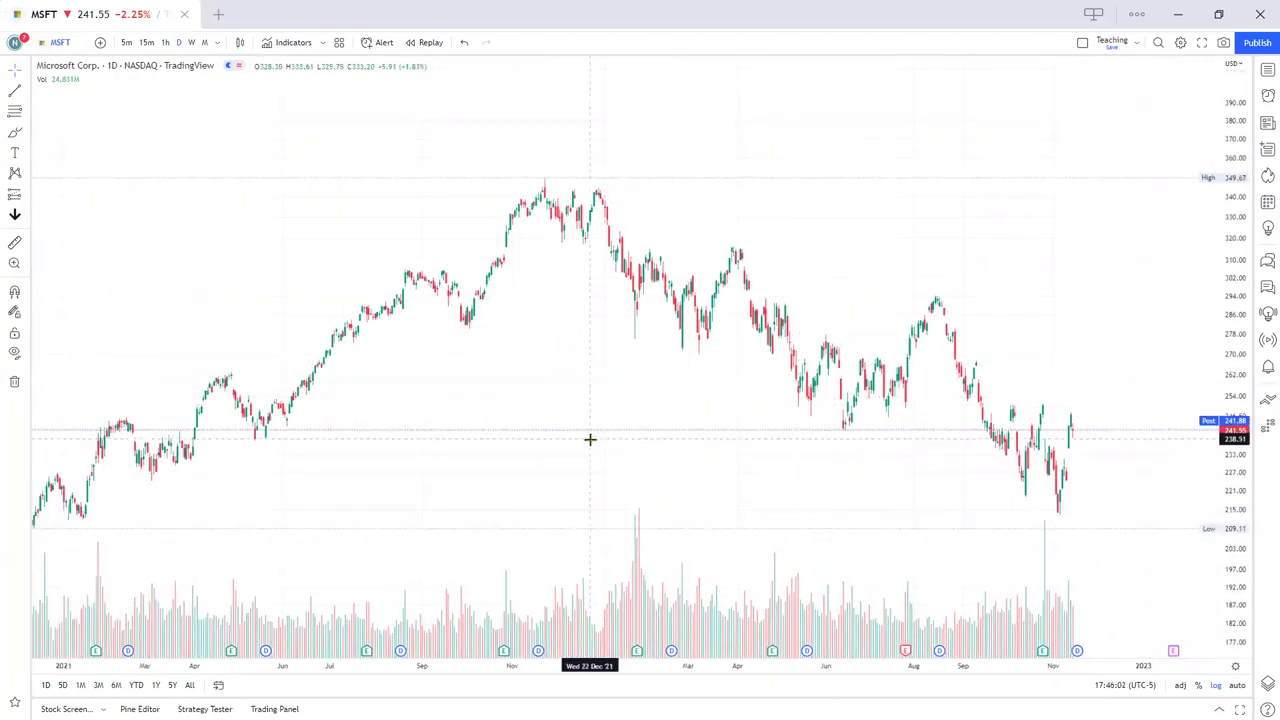
left_click_drag(589, 437, 649, 411)
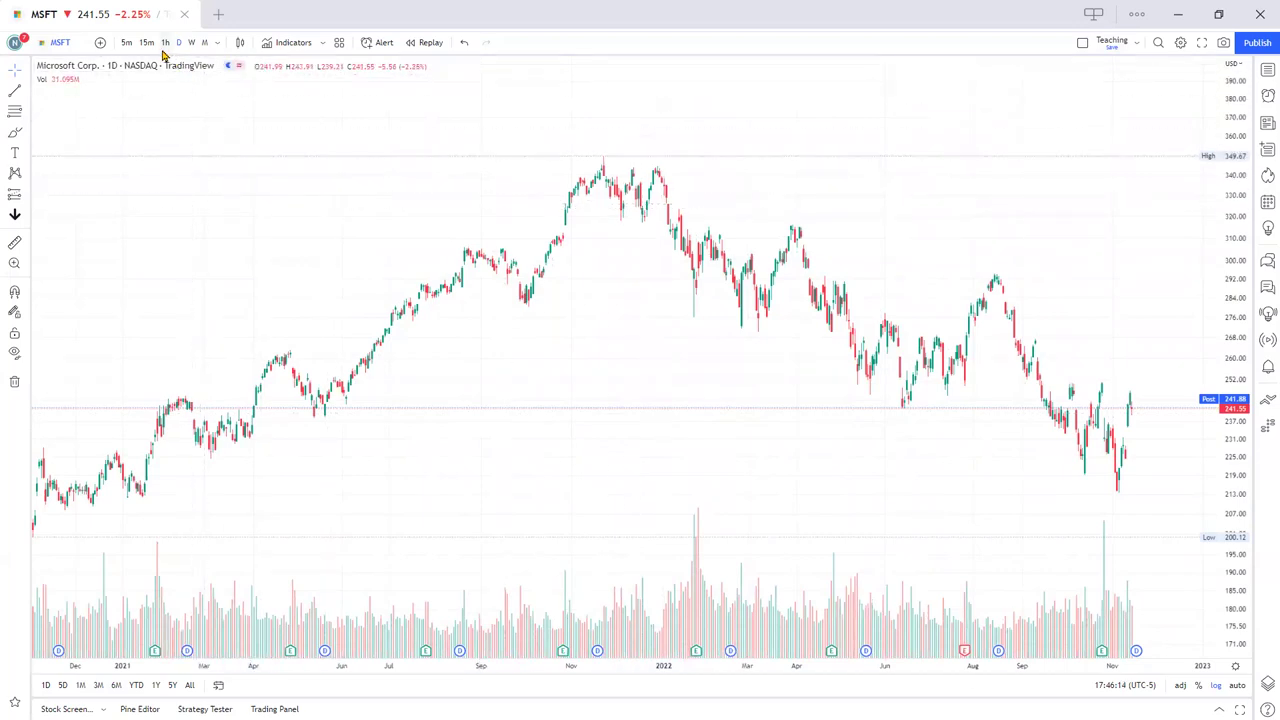
Remove the 1 month interval from the favorite intervals and close the interval list.
left_click(217, 42)
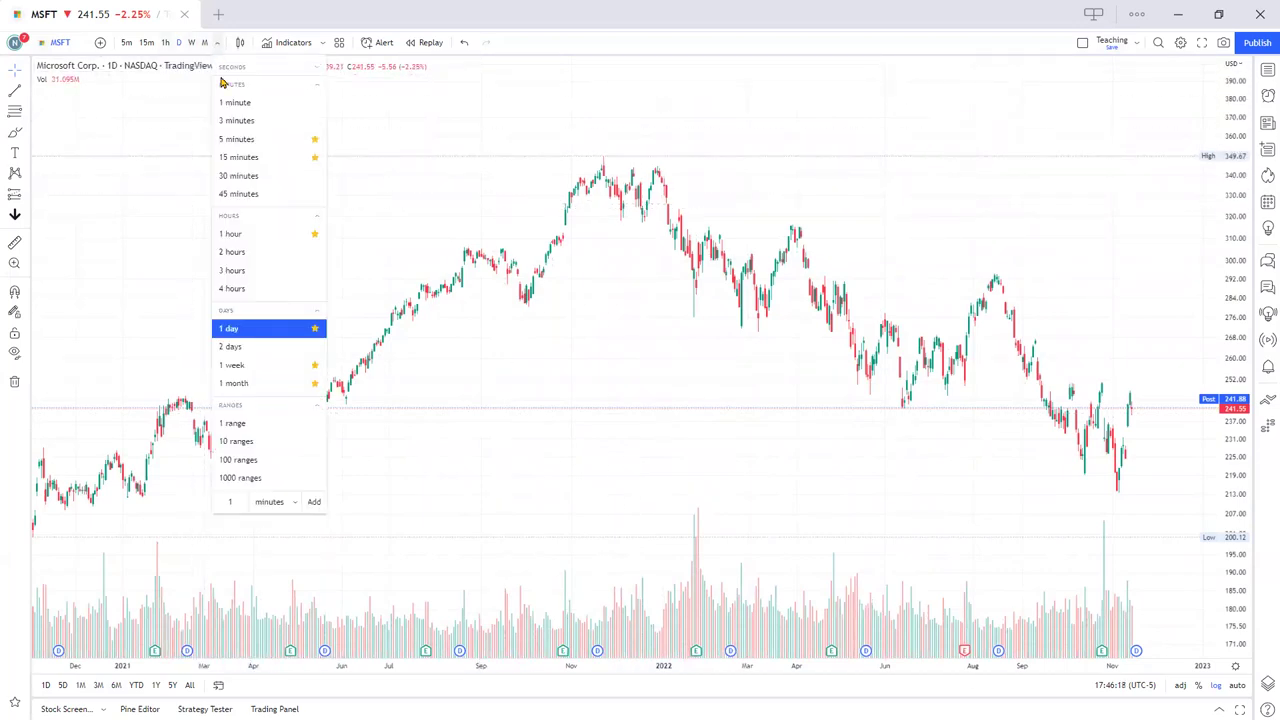
left_click(315, 386)
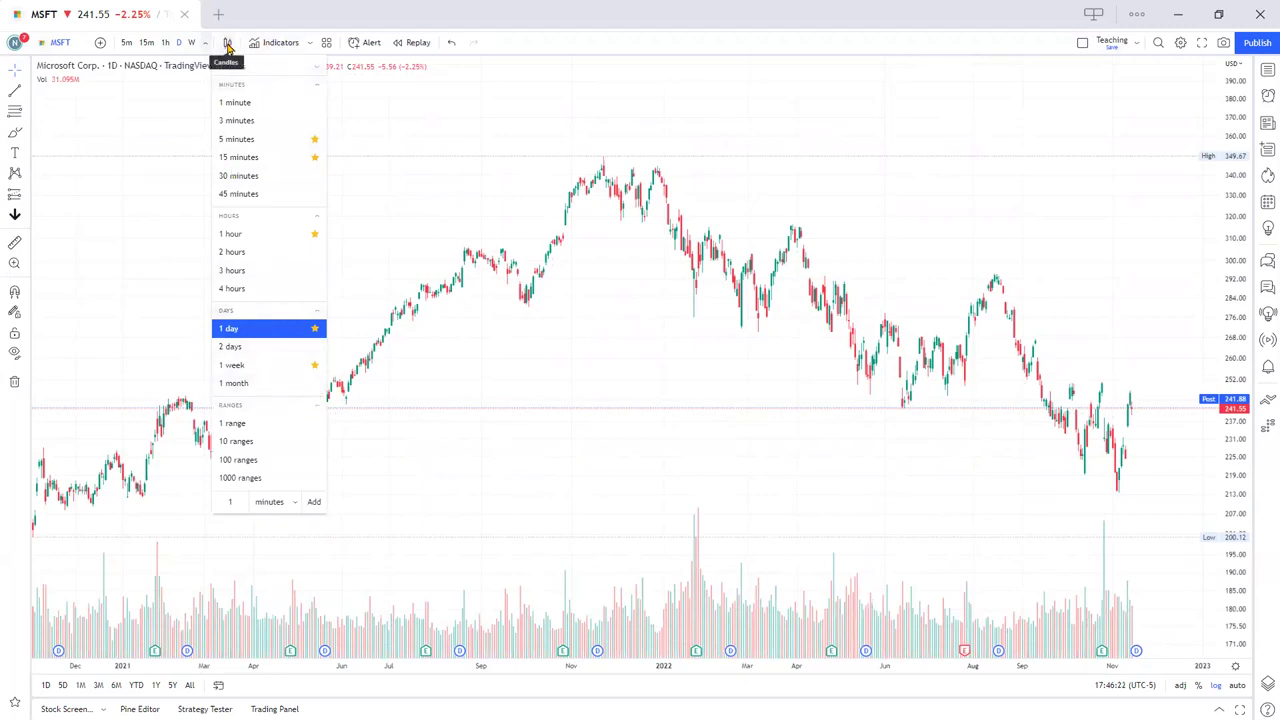
left_click(430, 121)
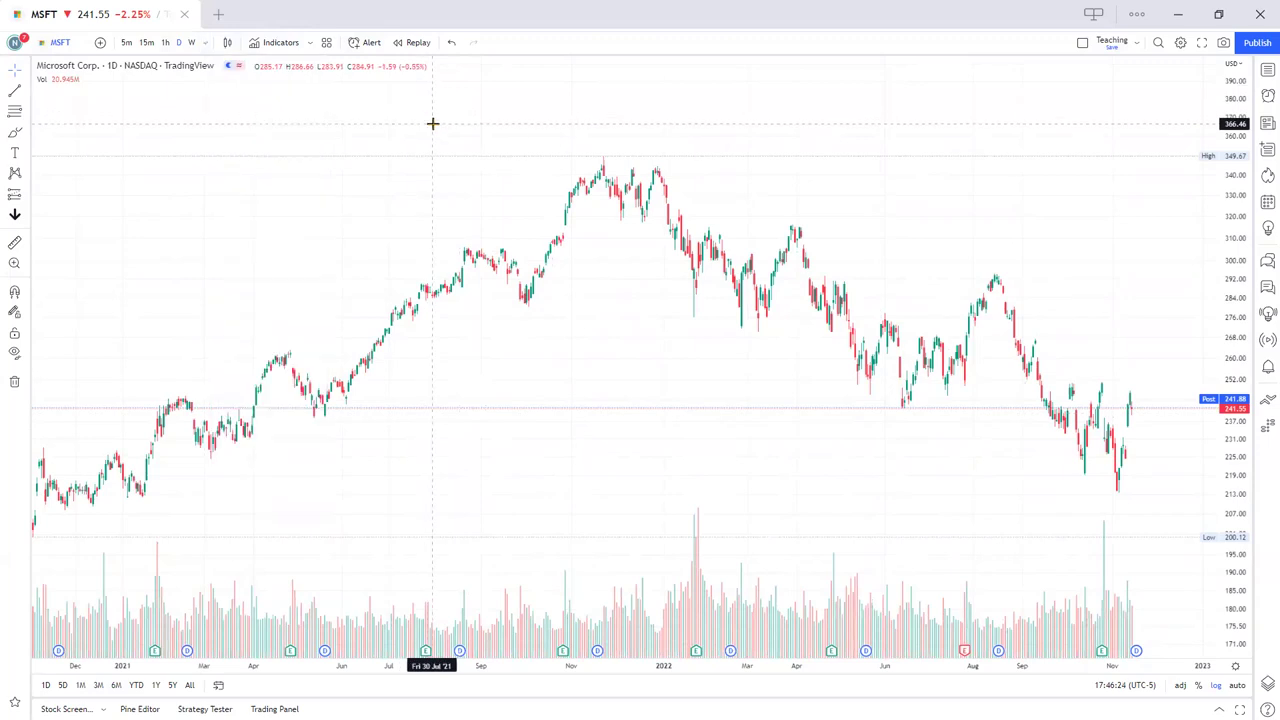
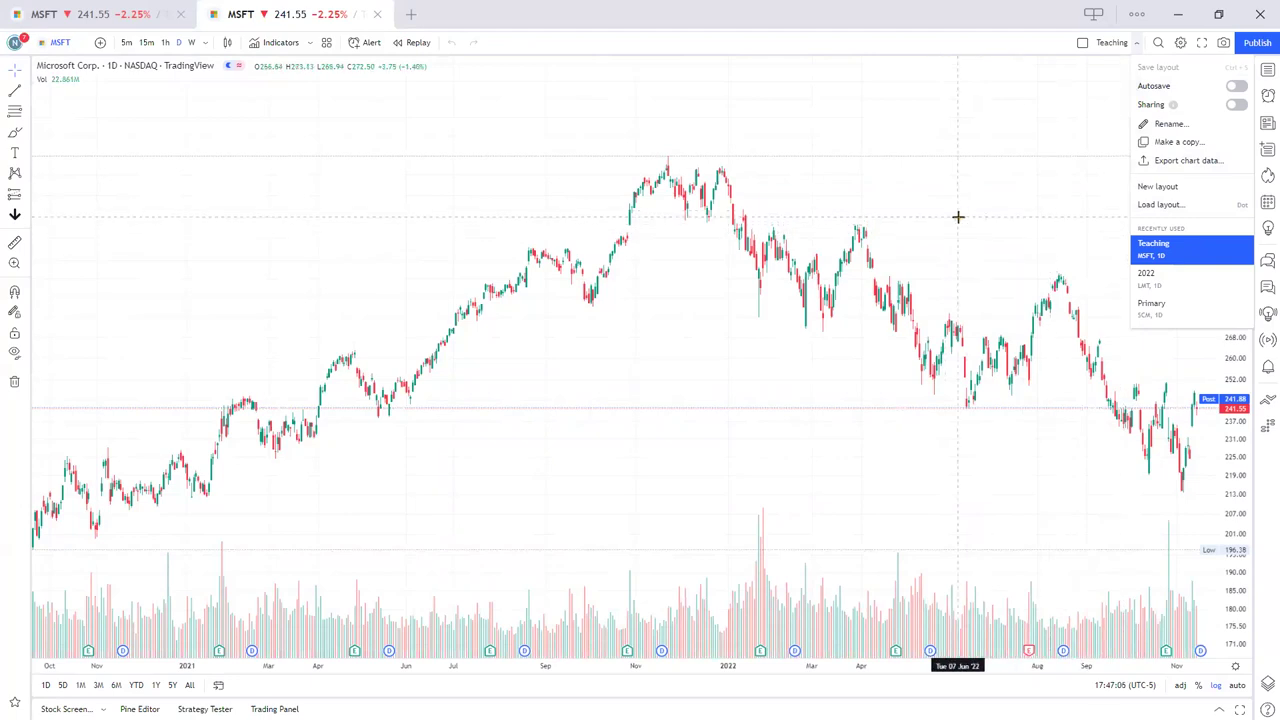
Examine the chart layout options and the recently used layouts, and take a brief look at the watchlist.
left_click(957, 214)
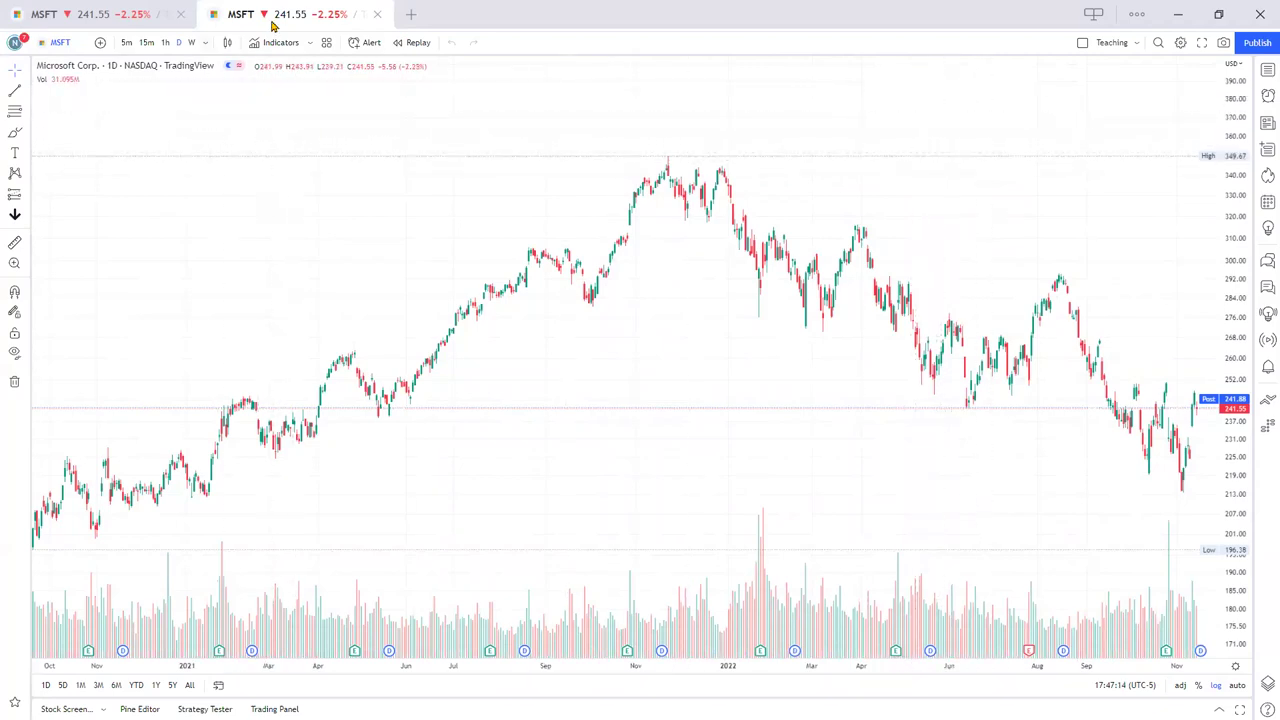
left_click(1137, 43)
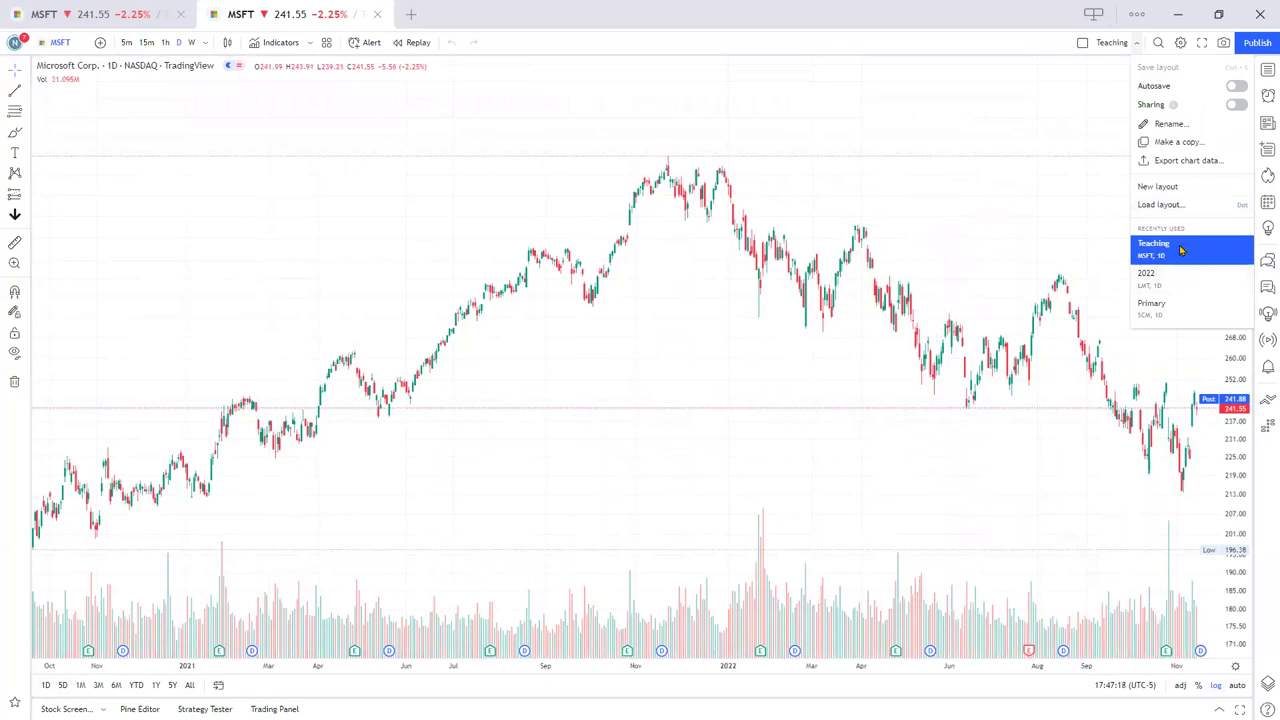
left_click(1018, 227)
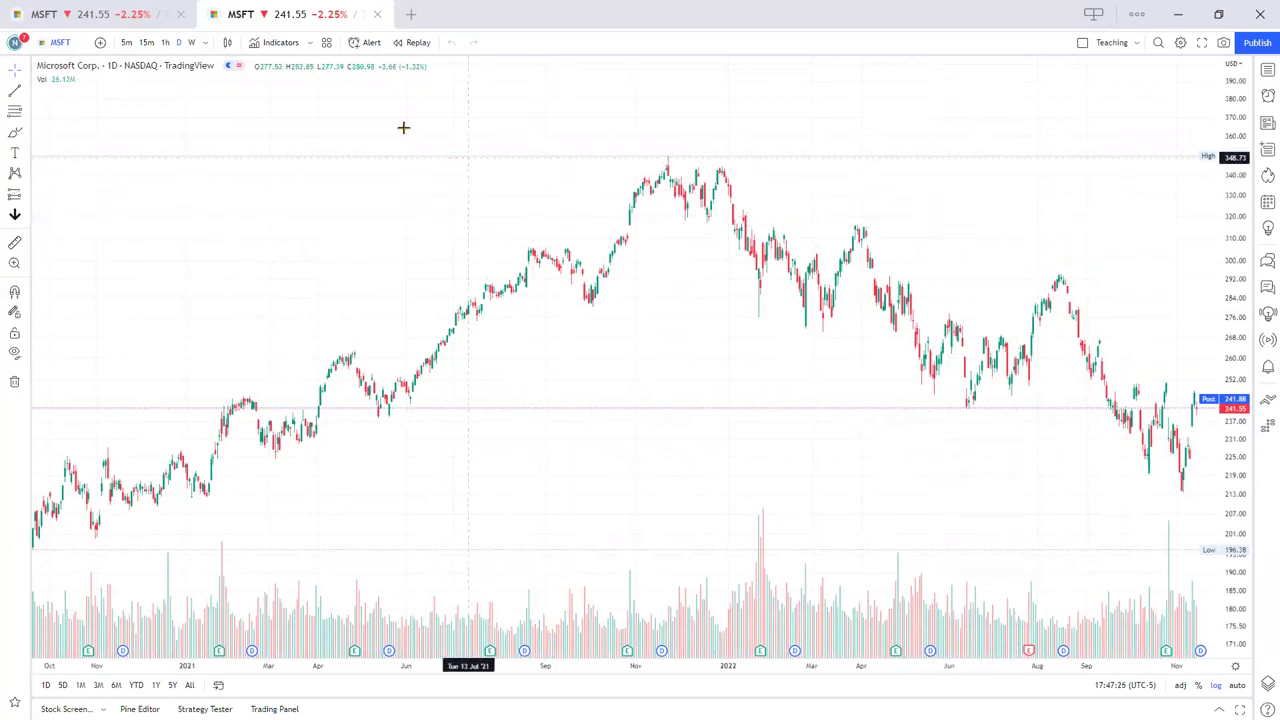
left_click(1266, 70)
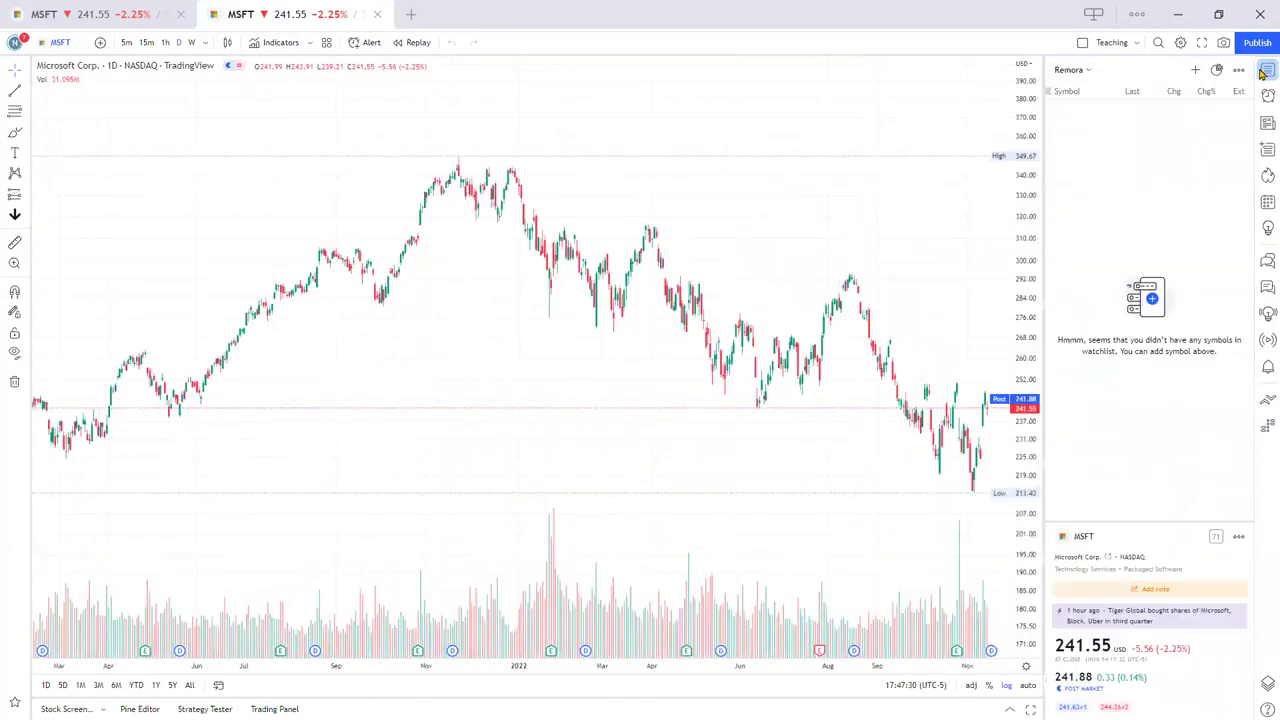
left_click(1266, 70)
left_click_drag(1046, 177, 958, 187)
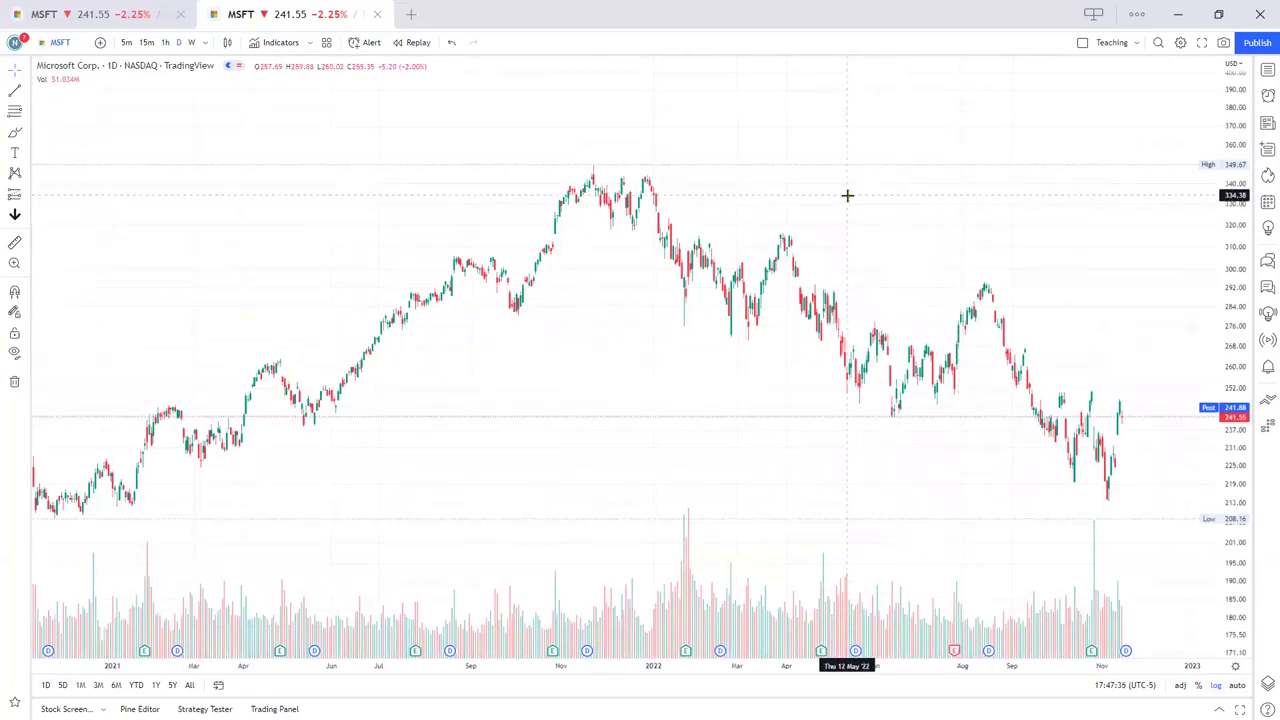
left_click(1137, 43)
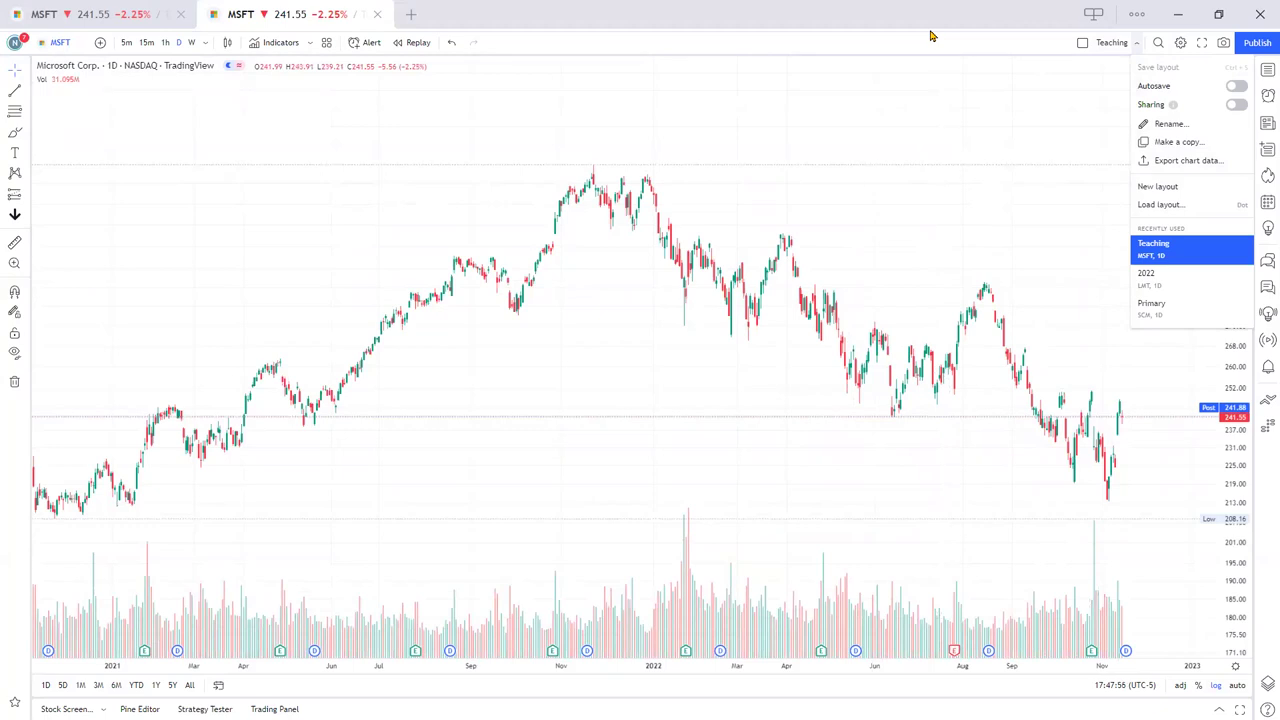
left_click(1136, 48)
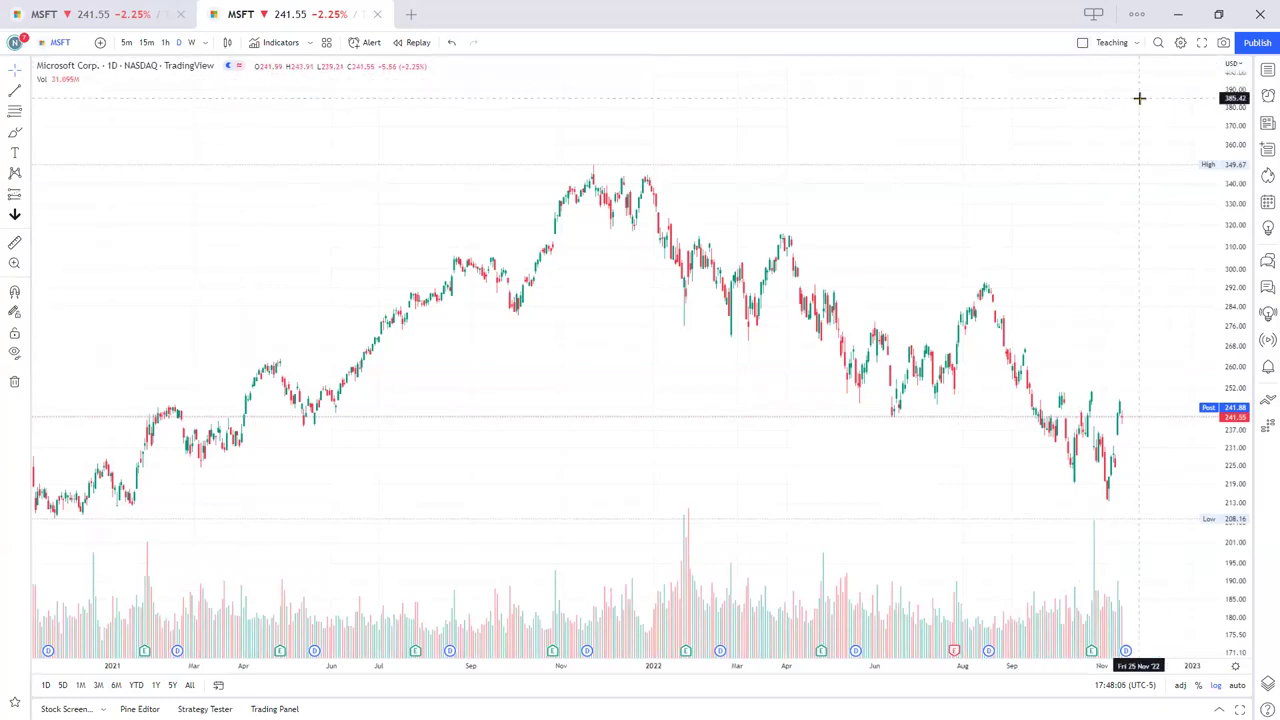
Show the Remora watchlist and add Lockheed Martin Corporation (LMT, NYSE) to it.
left_click(1266, 70)
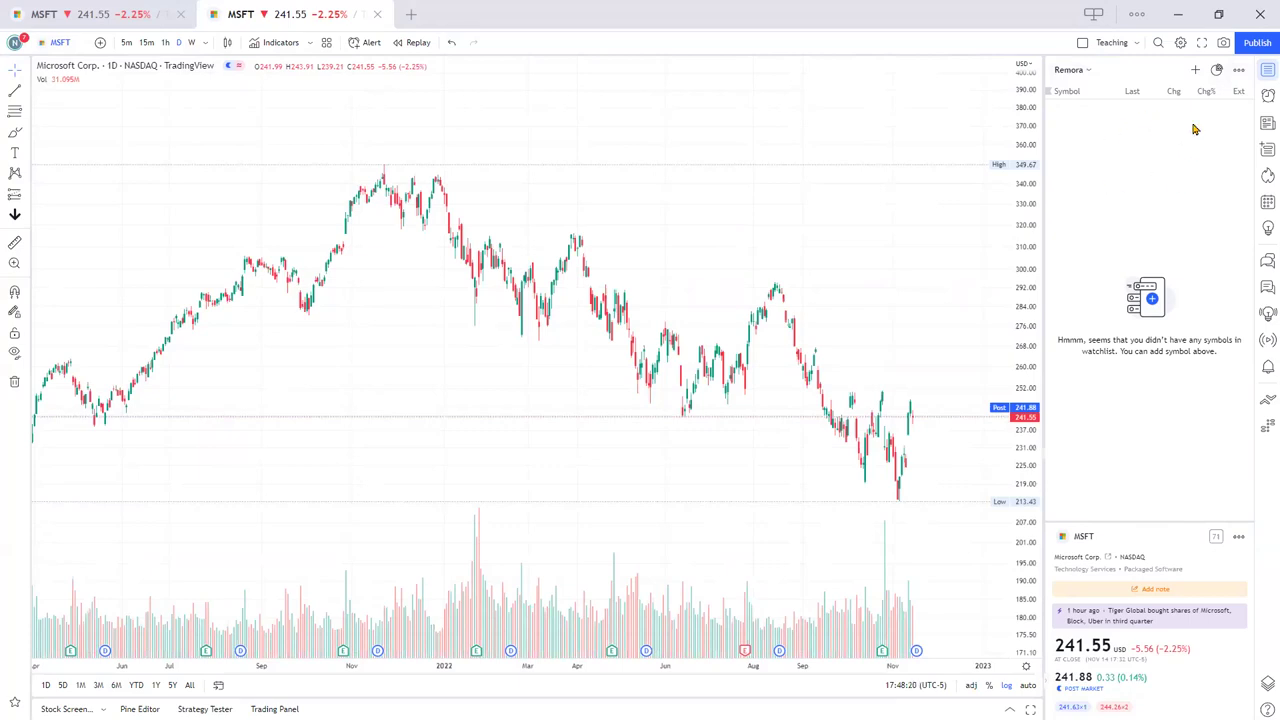
left_click(1196, 72)
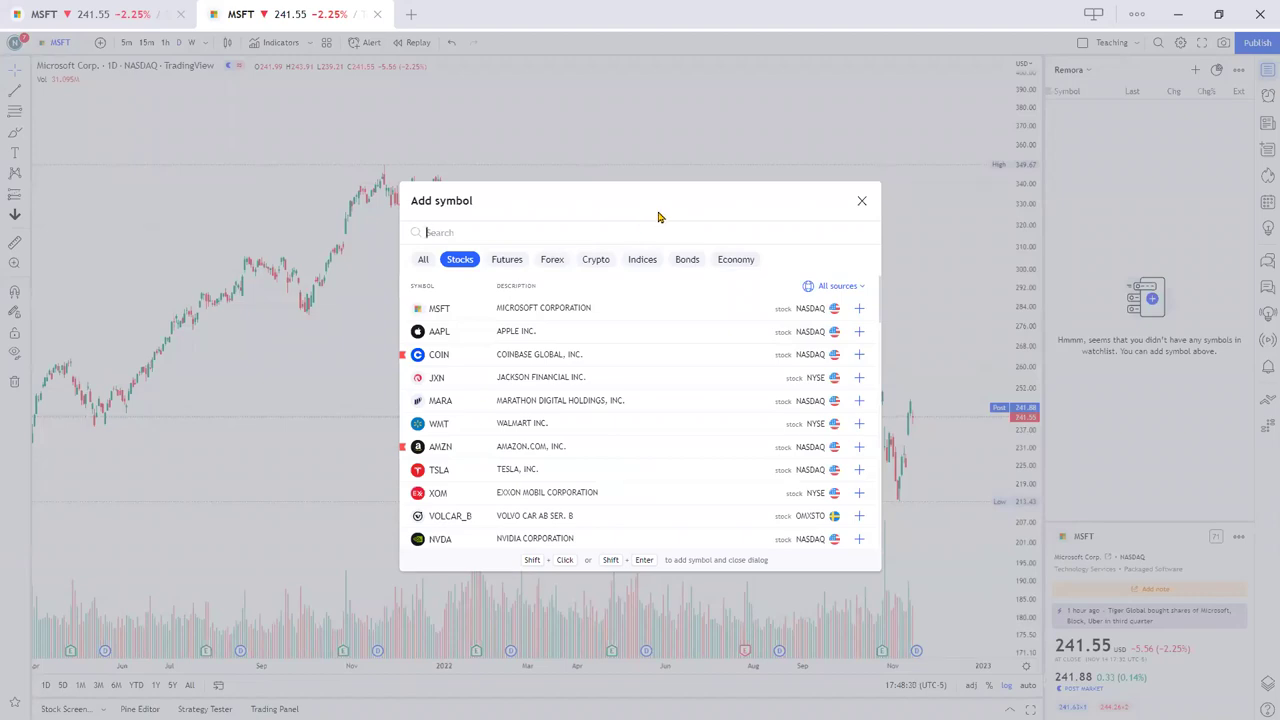
type("LMT")
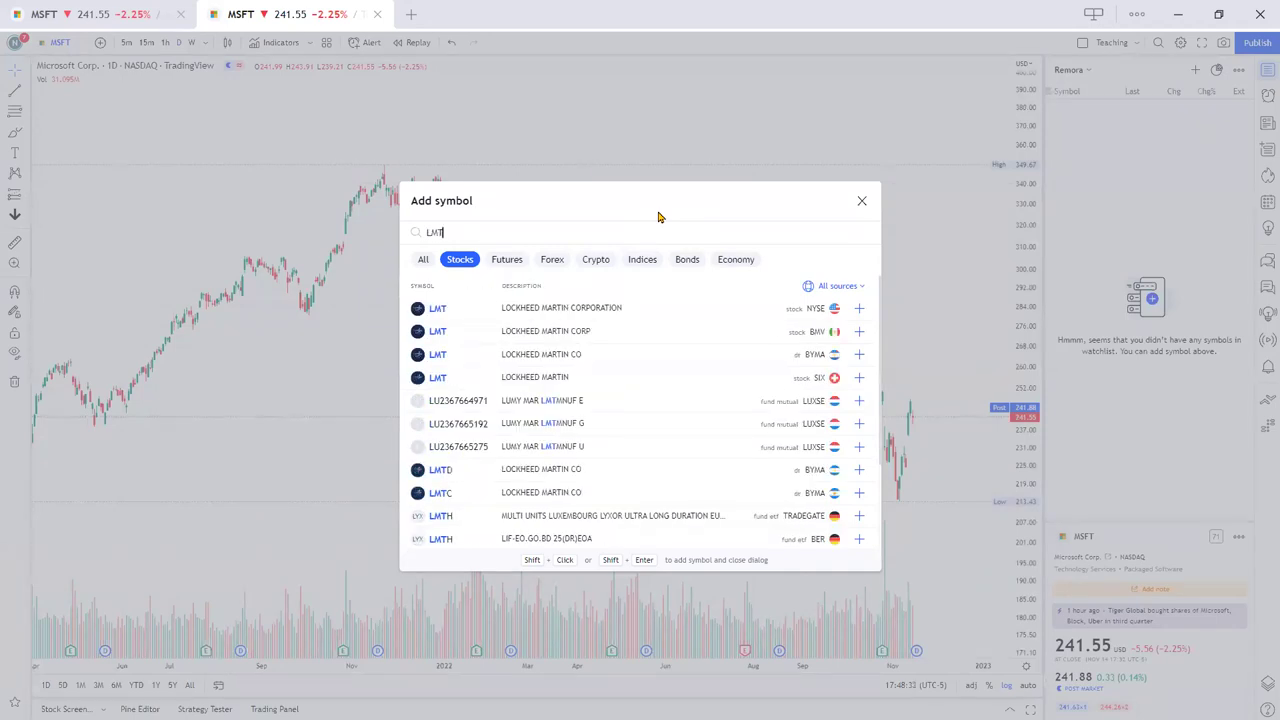
left_click(631, 307)
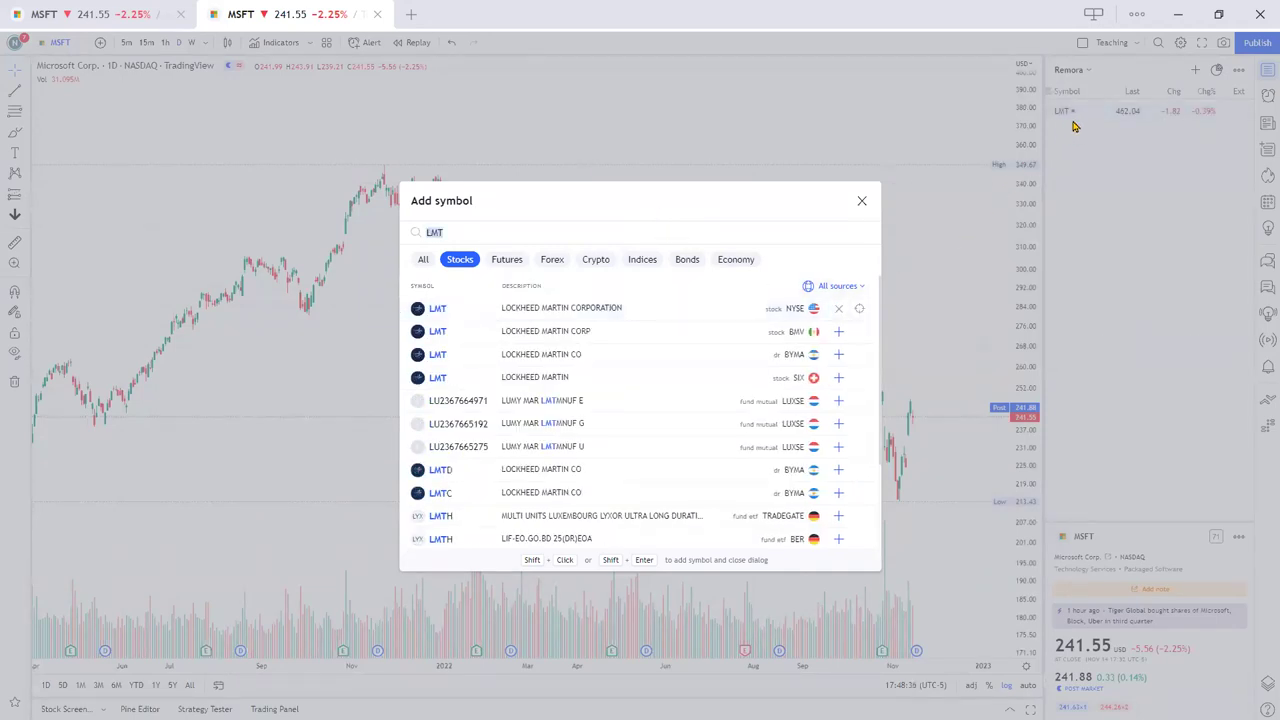
Search for "S&P" and add the SPDR S&P 500 ETF Trust (SPY) to the watchlist.
left_click(510, 232)
double_click(441, 232)
type("S&P")
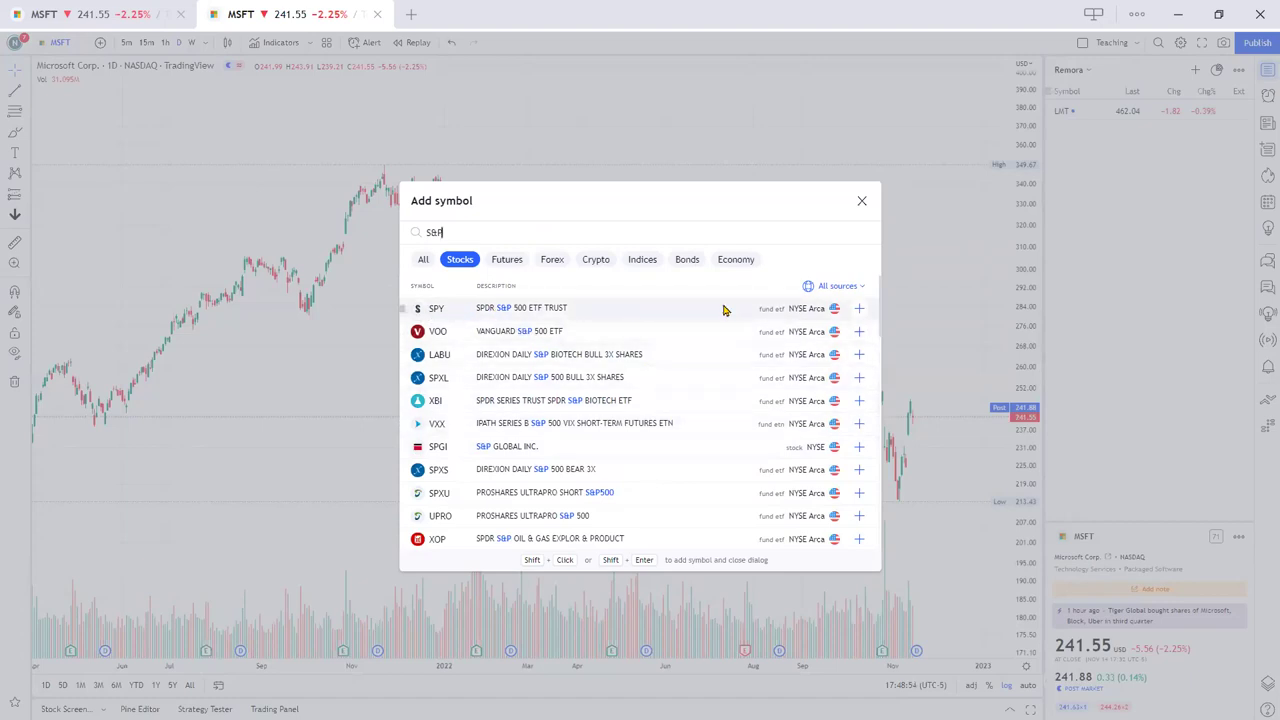
left_click(858, 310)
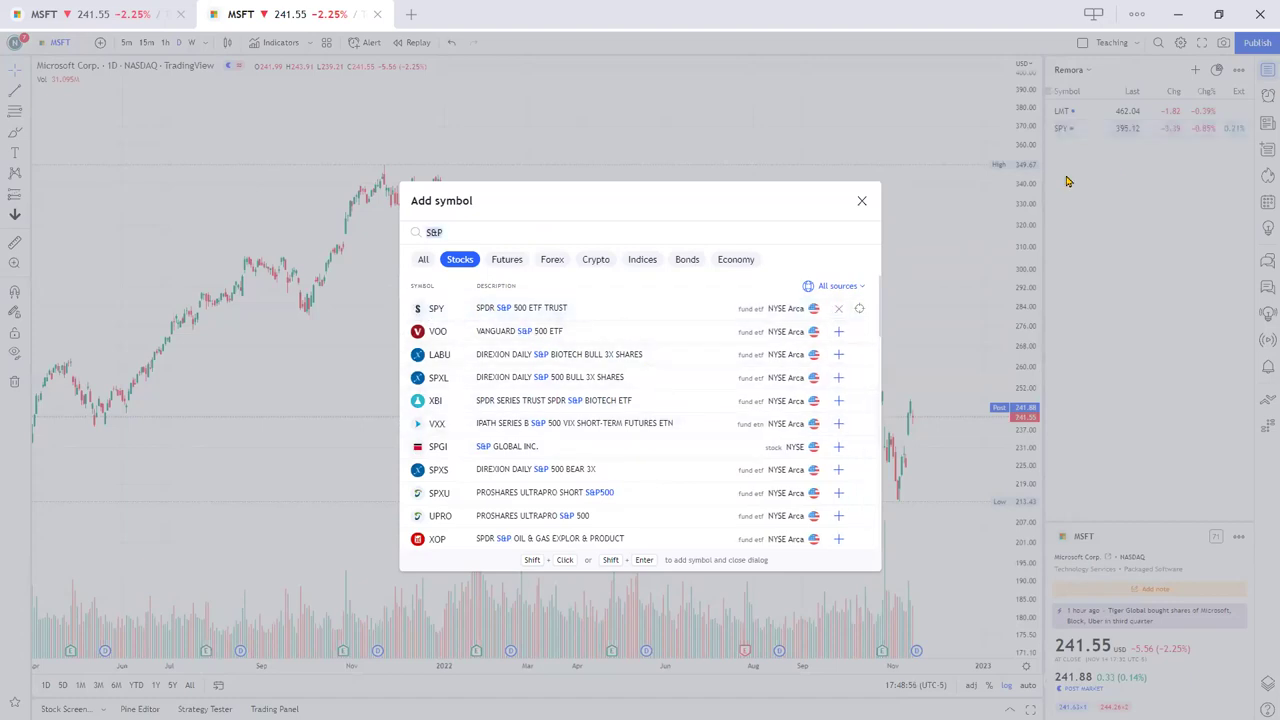
Search for "QQQ", add the NASDAQ-listed Invesco QQQ Trust, Series 1 to the watchlist, and close the symbol search.
double_click(473, 233)
type("QQQ")
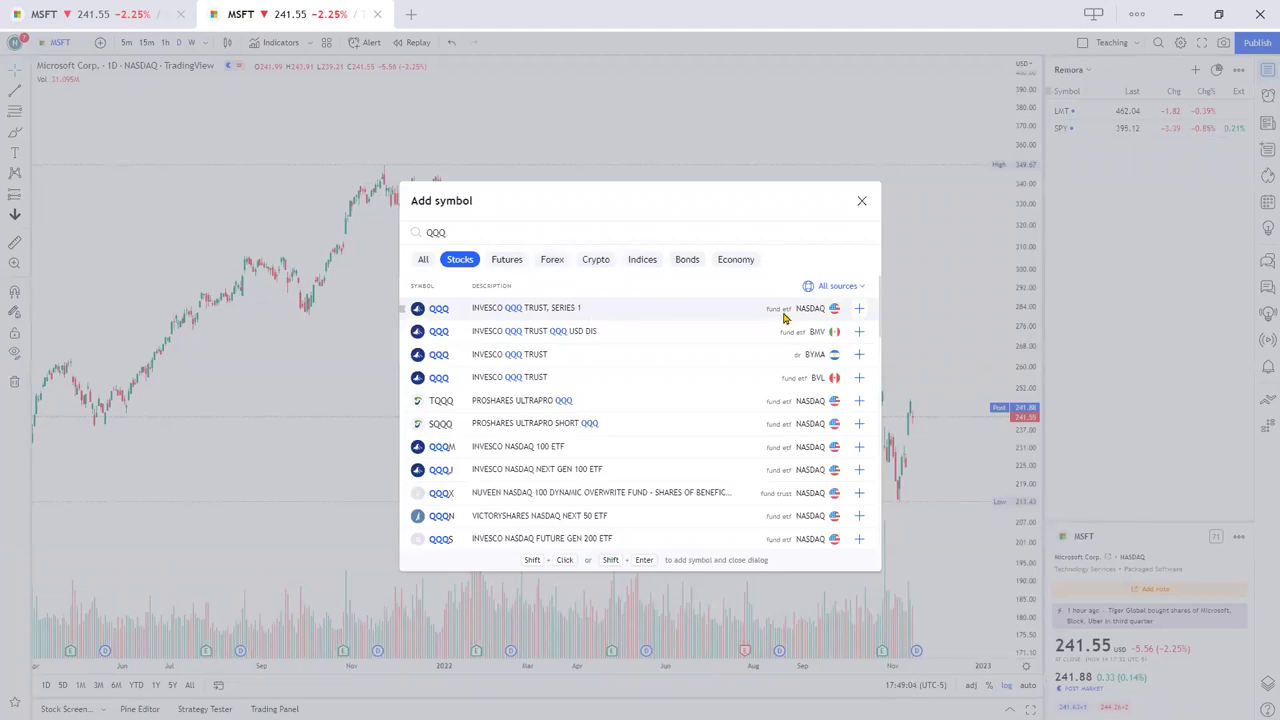
left_click(859, 308)
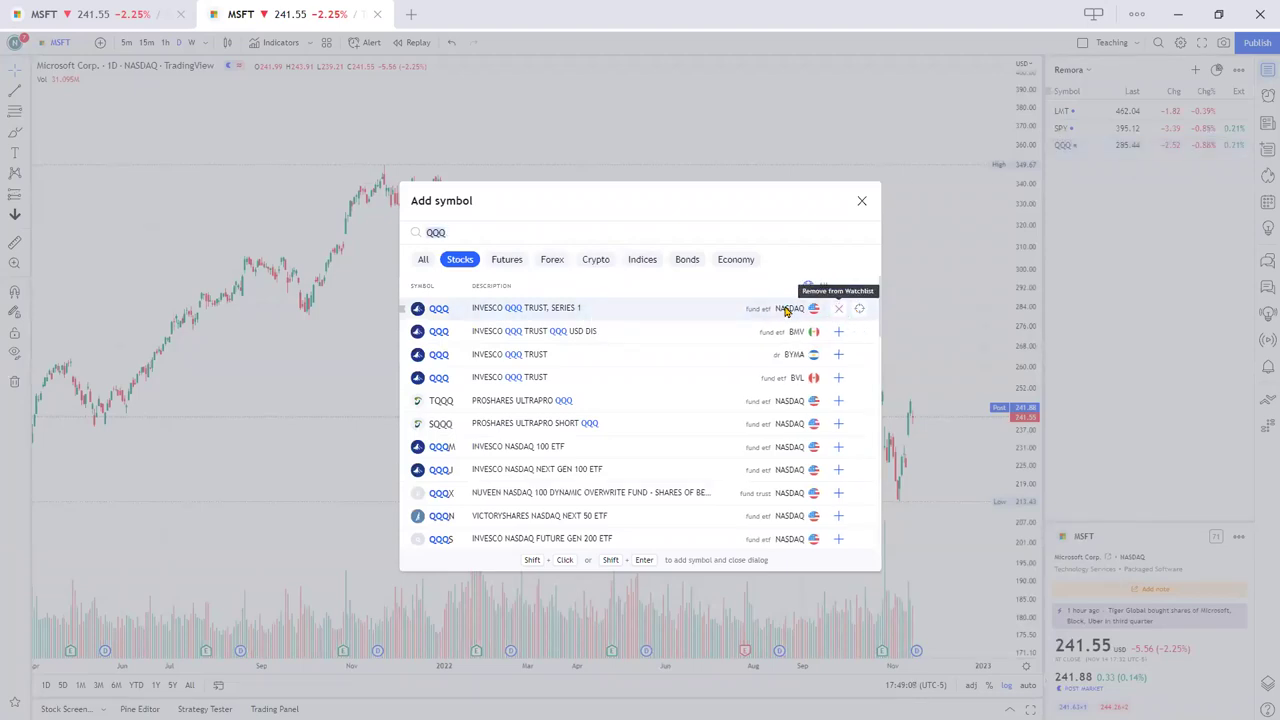
left_click(861, 203)
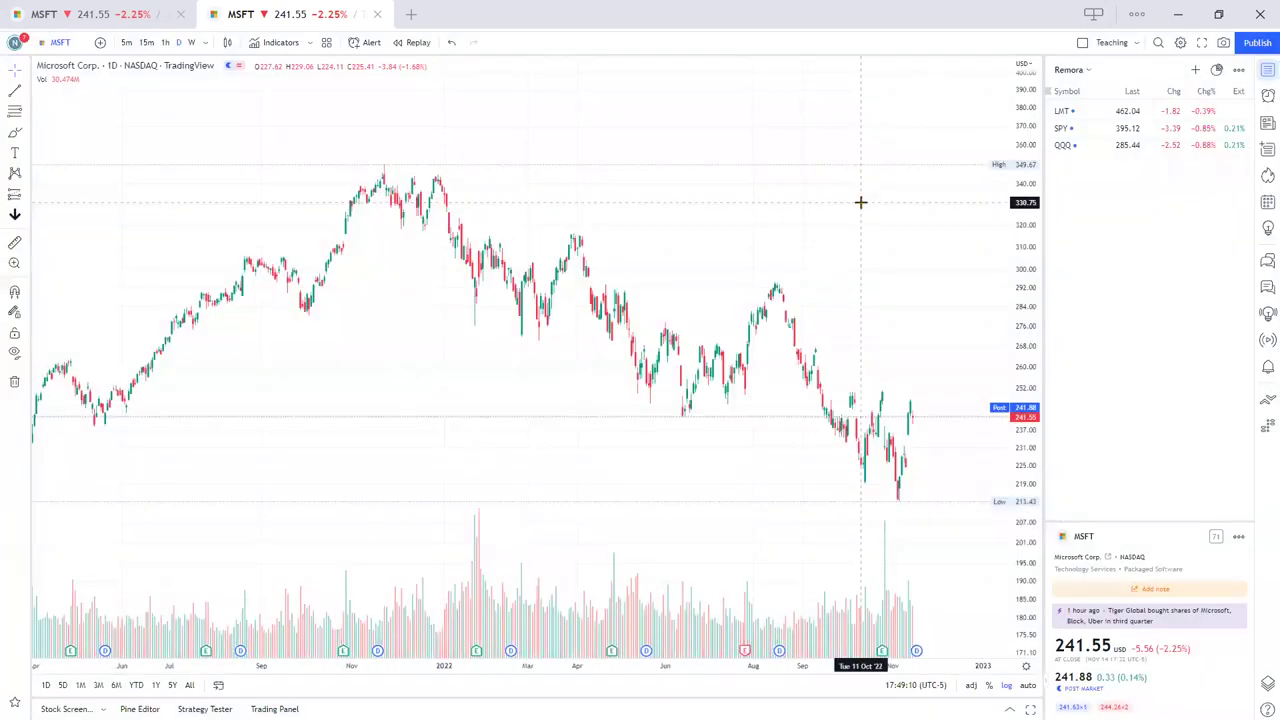
Sort the watchlist by symbol, switching between ascending and descending order and ending on ascending.
left_click(1068, 92)
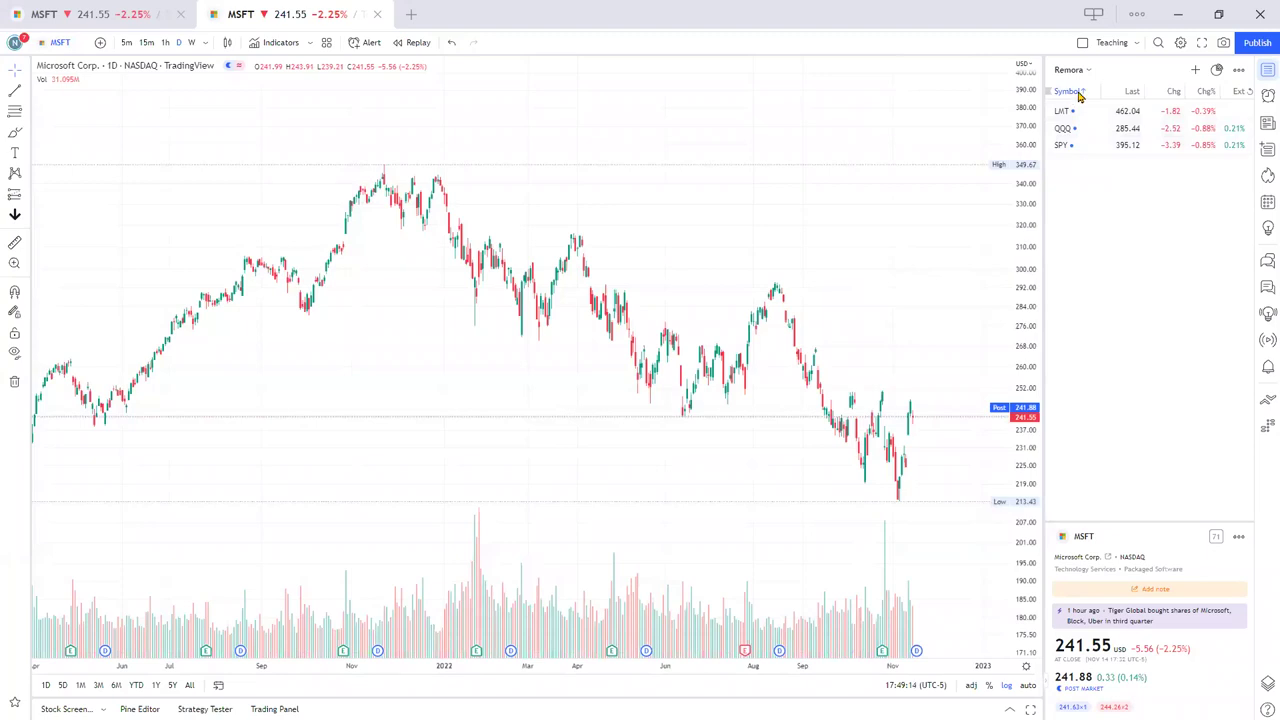
left_click(1078, 93)
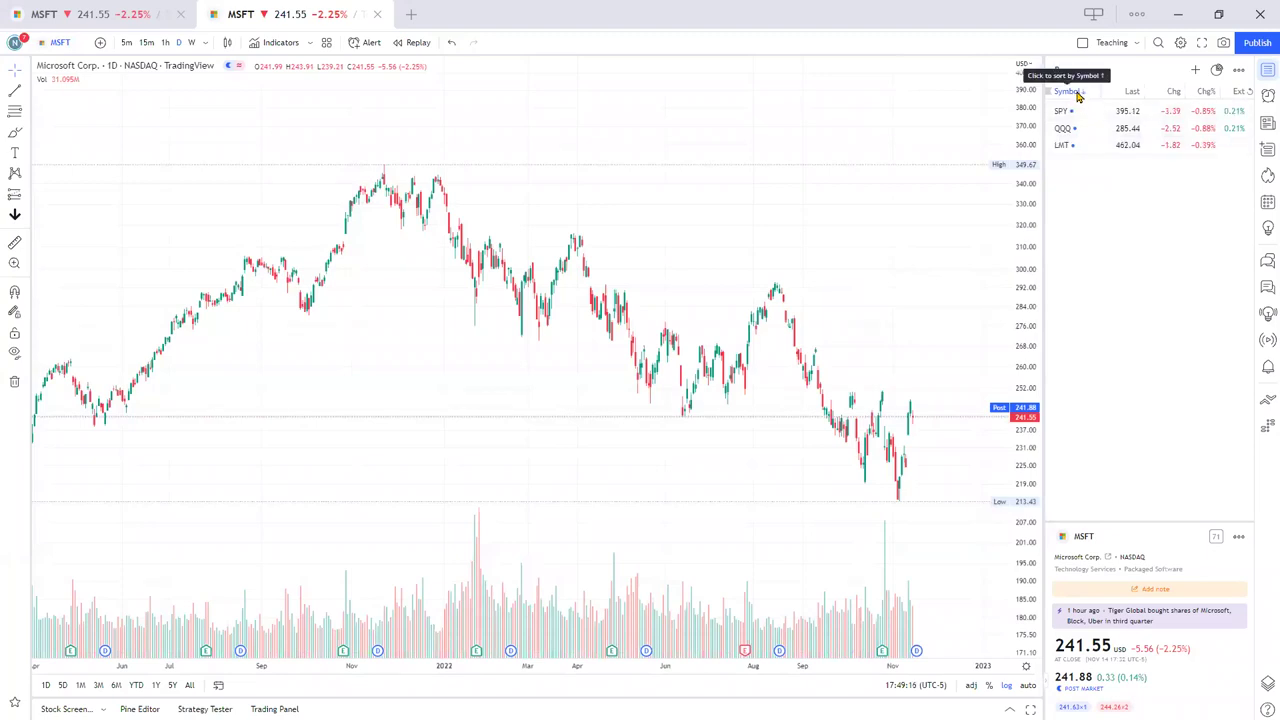
left_click(1078, 93)
left_click(1078, 93)
left_click(1072, 93)
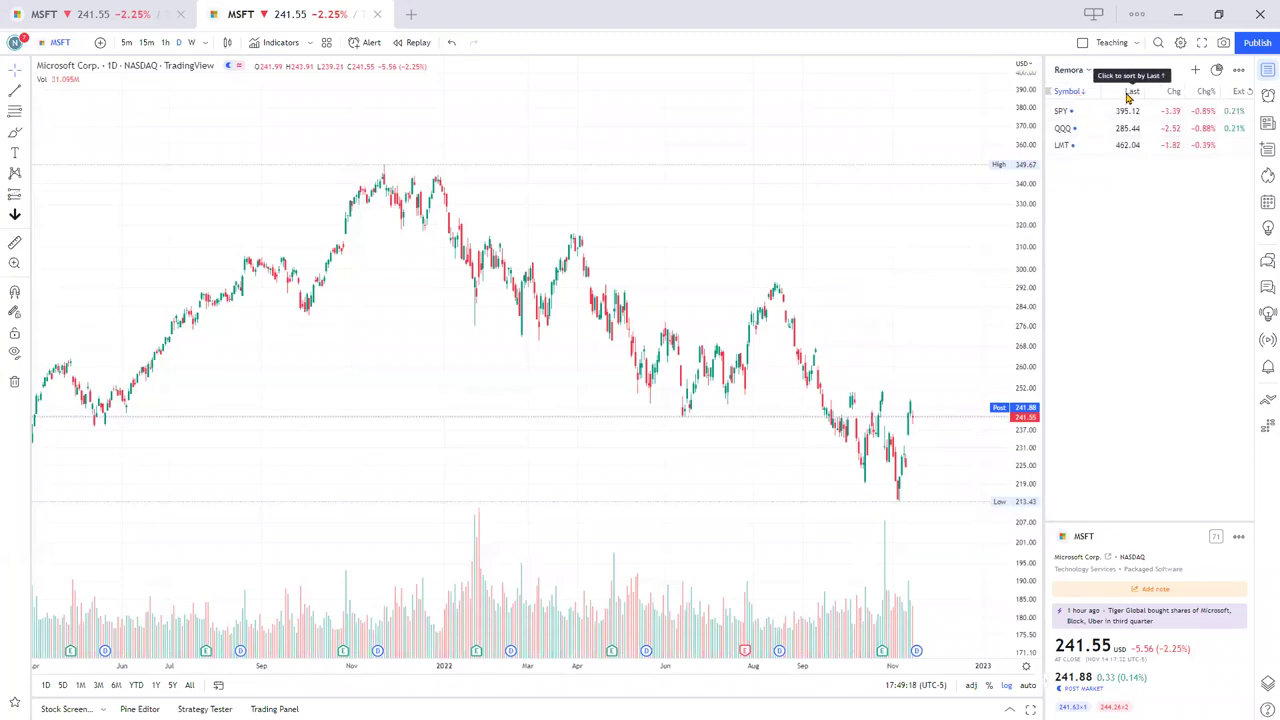
left_click(1066, 92)
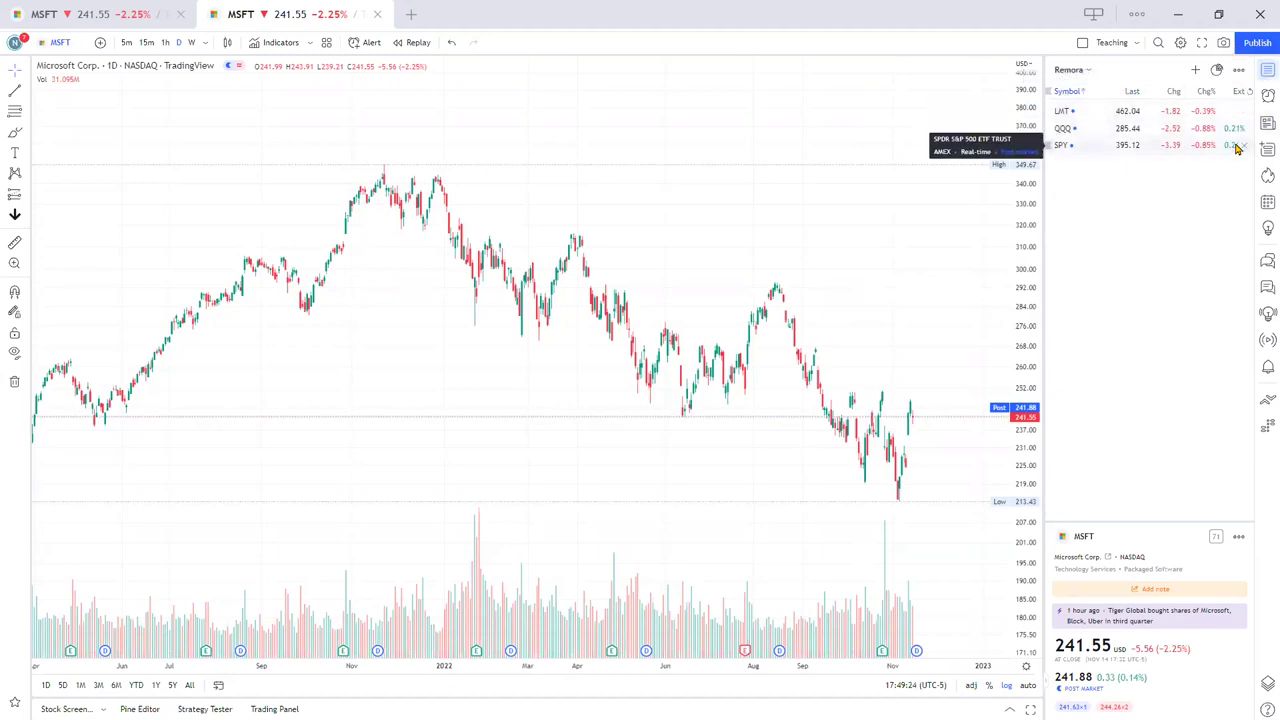
Hide the watchlist's Extended Hours column and try the symbol logos on and off.
left_click(1239, 70)
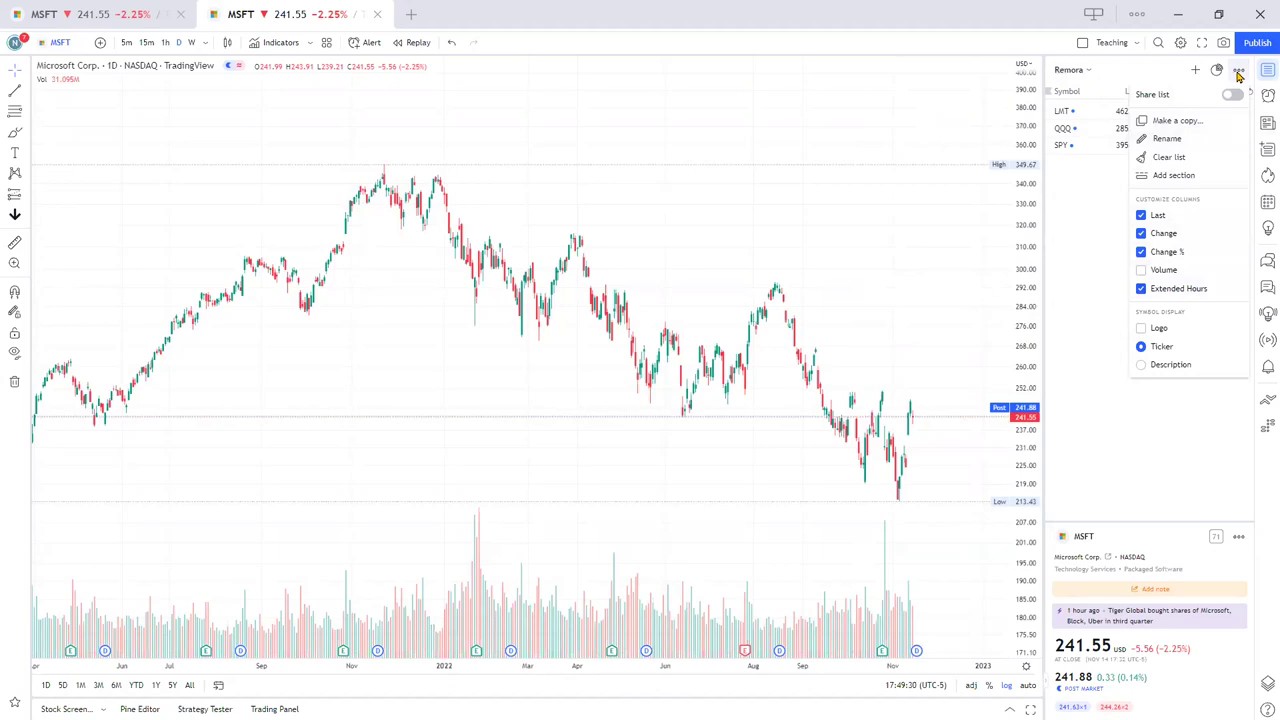
left_click(1141, 290)
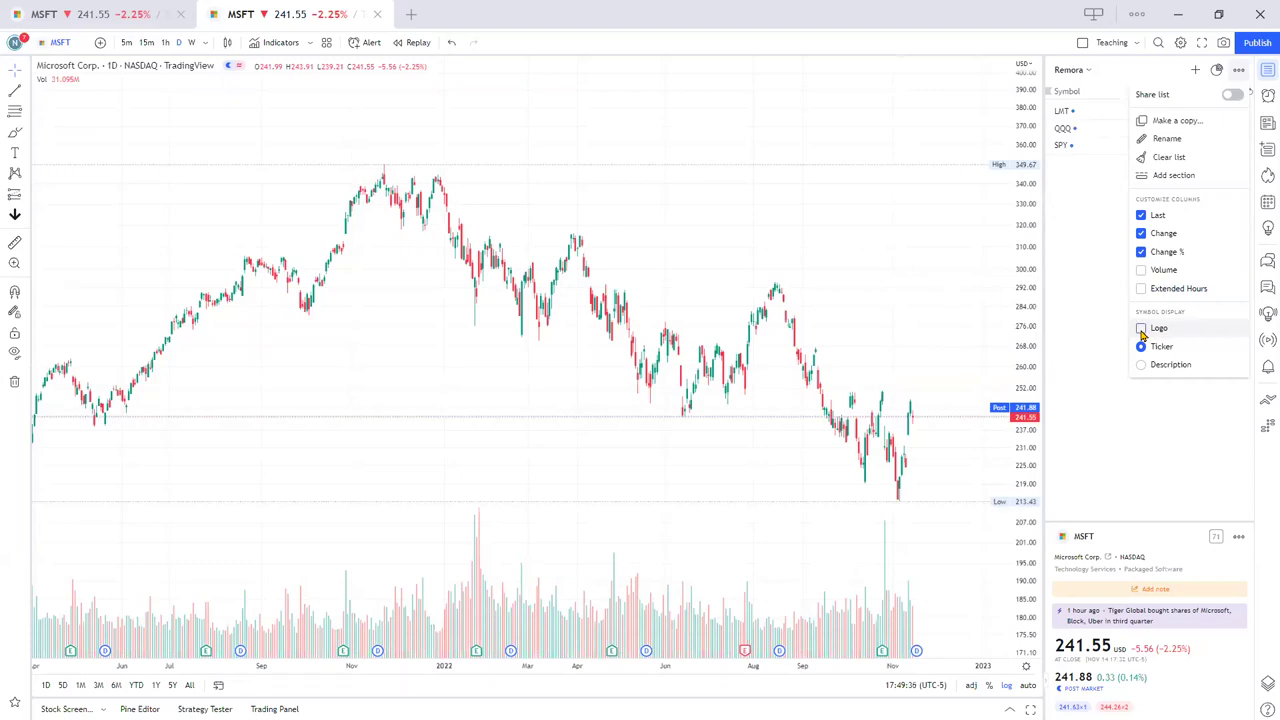
left_click(1141, 329)
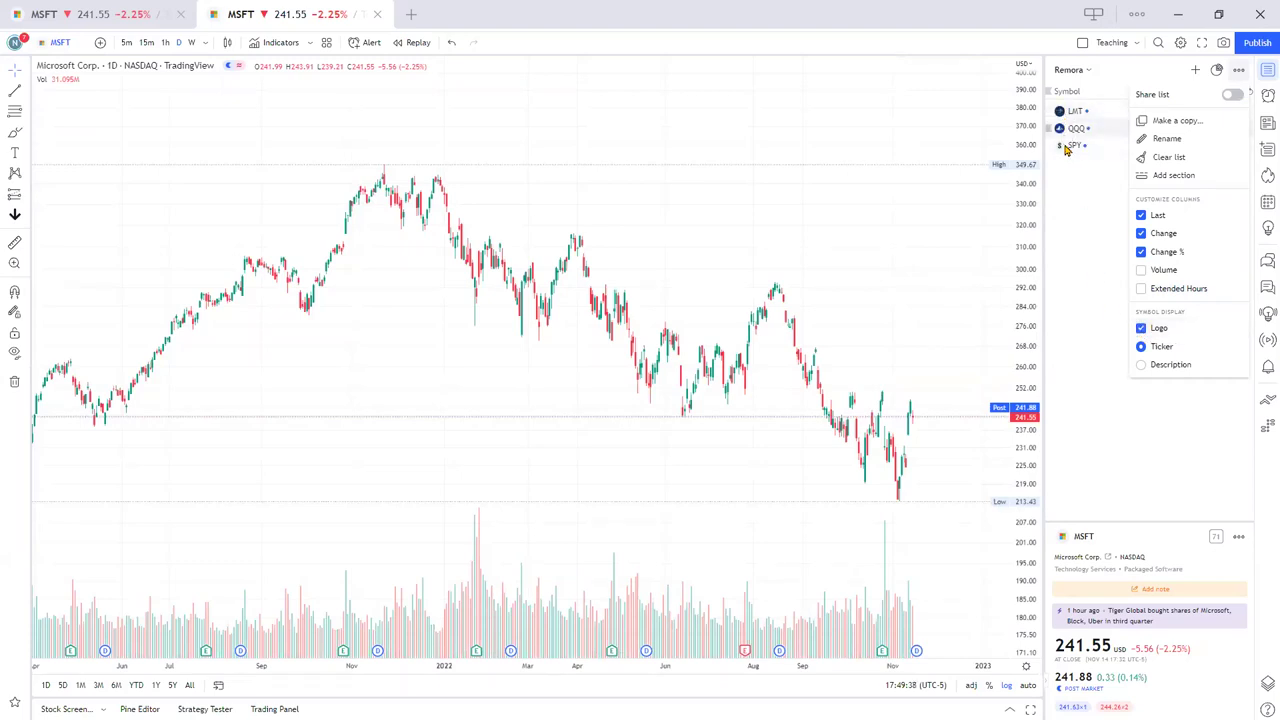
left_click(1142, 330)
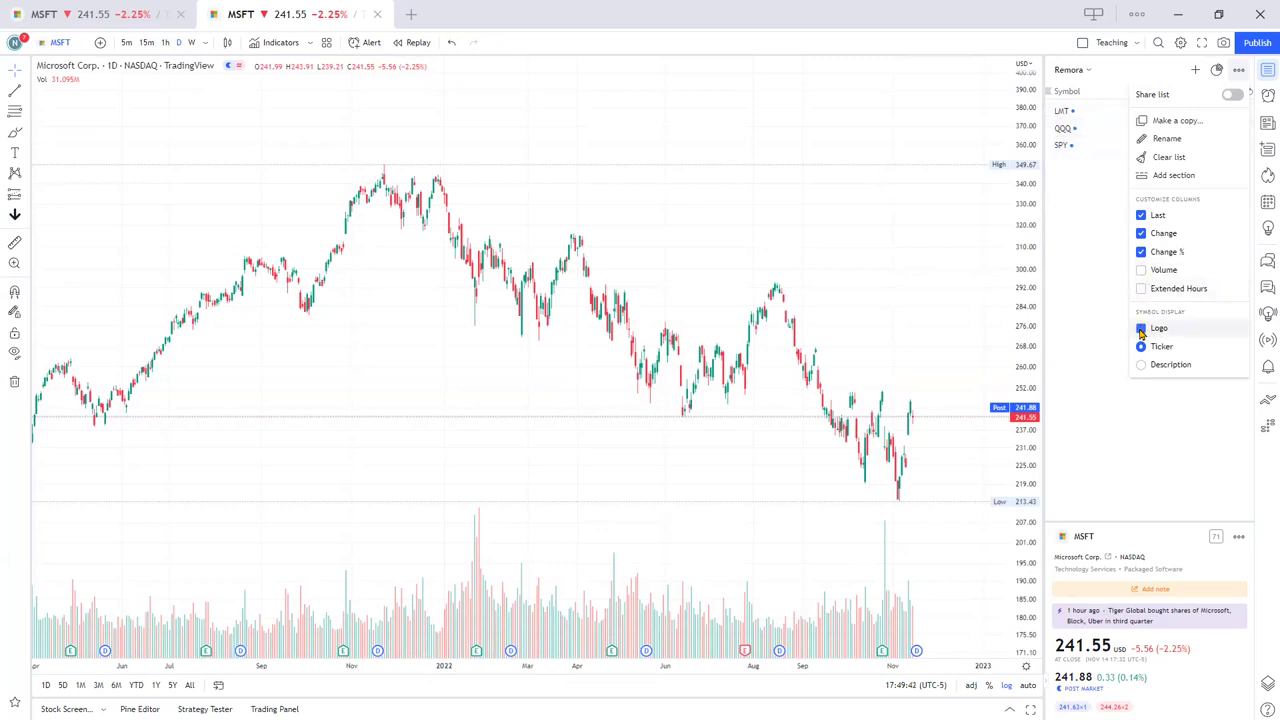
Display watchlist symbols by description, and widen the watchlist panel and the description column to fit the full names.
left_click(1142, 365)
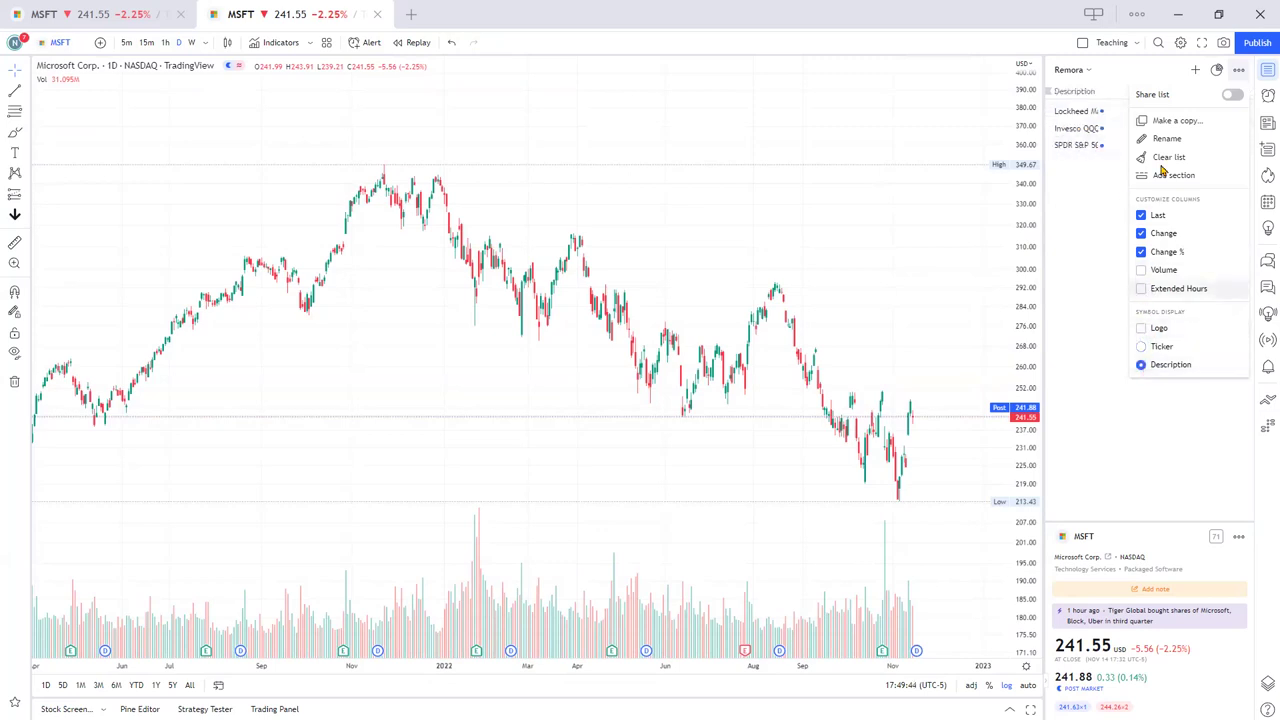
left_click(1095, 222)
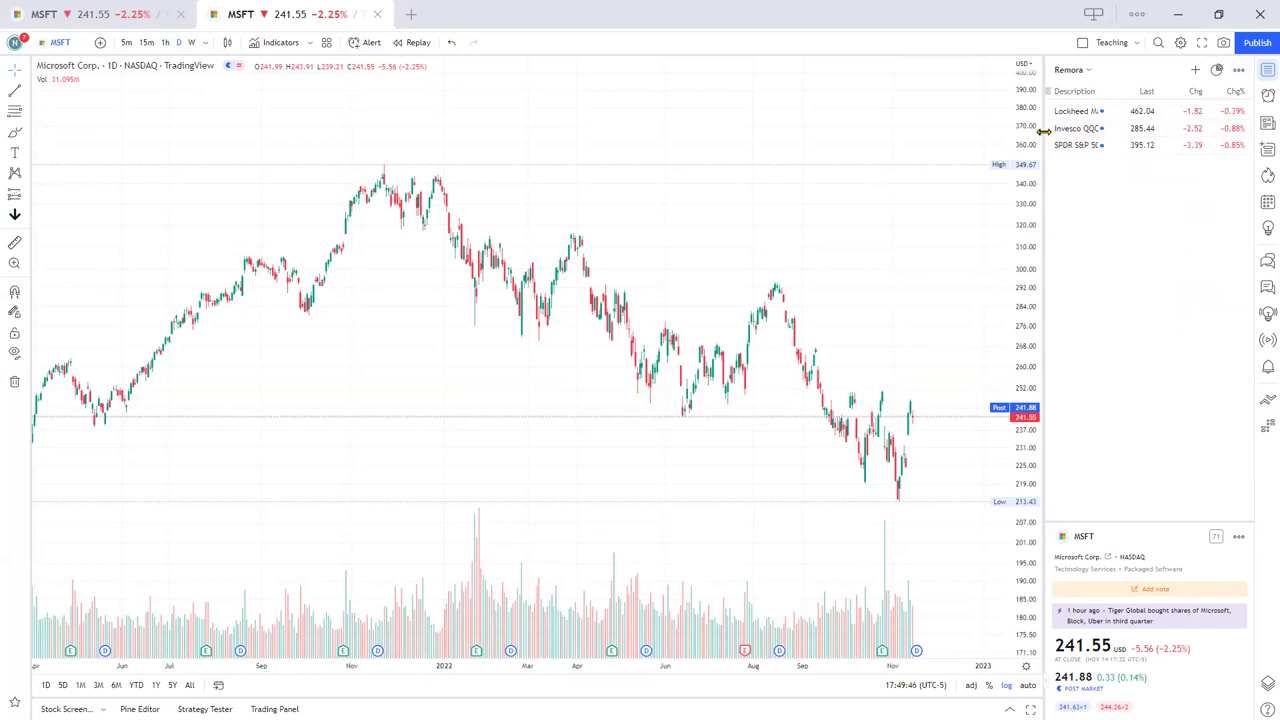
left_click_drag(1046, 135, 918, 126)
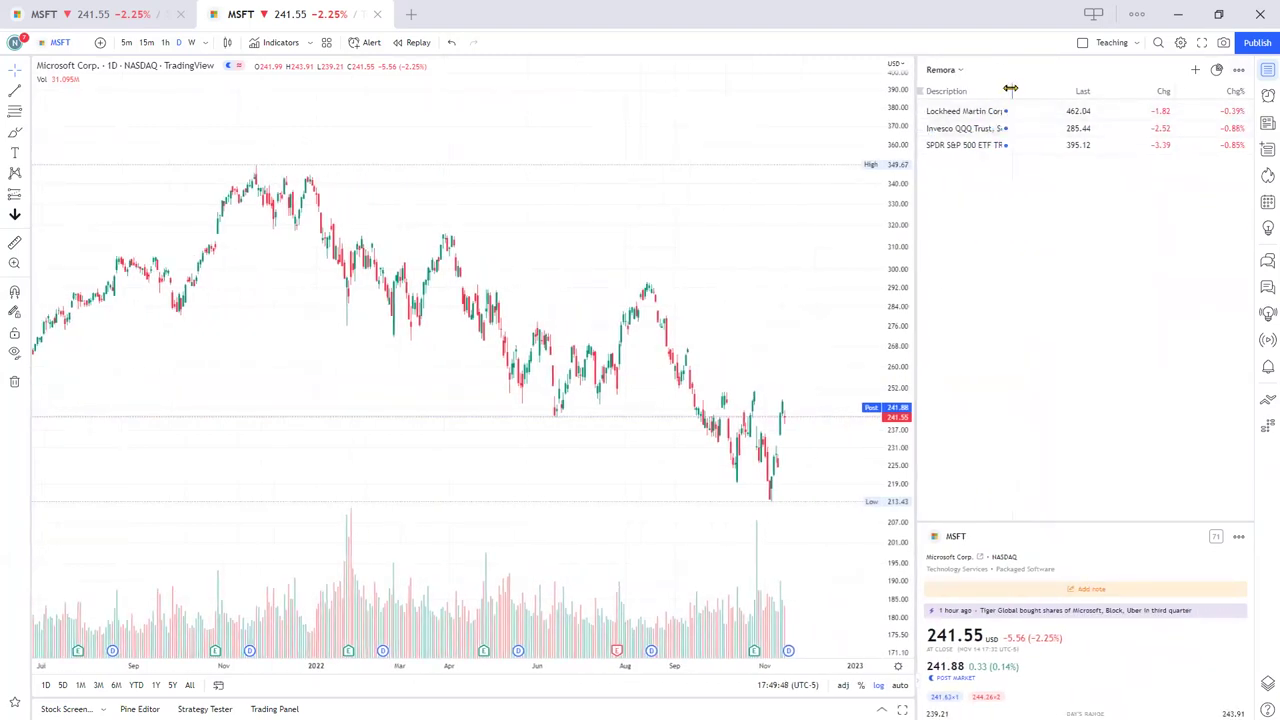
left_click_drag(1009, 88, 1066, 93)
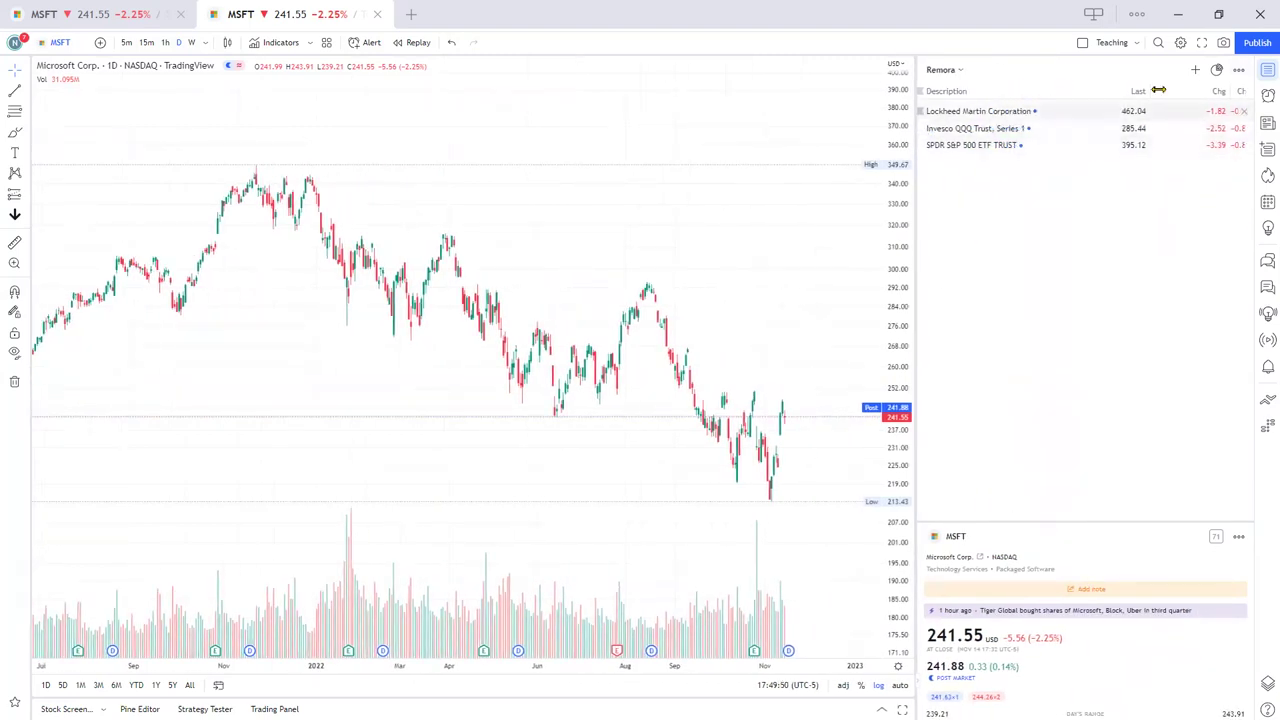
Switch the watchlist's symbol display back to Ticker and close its settings.
left_click(1240, 70)
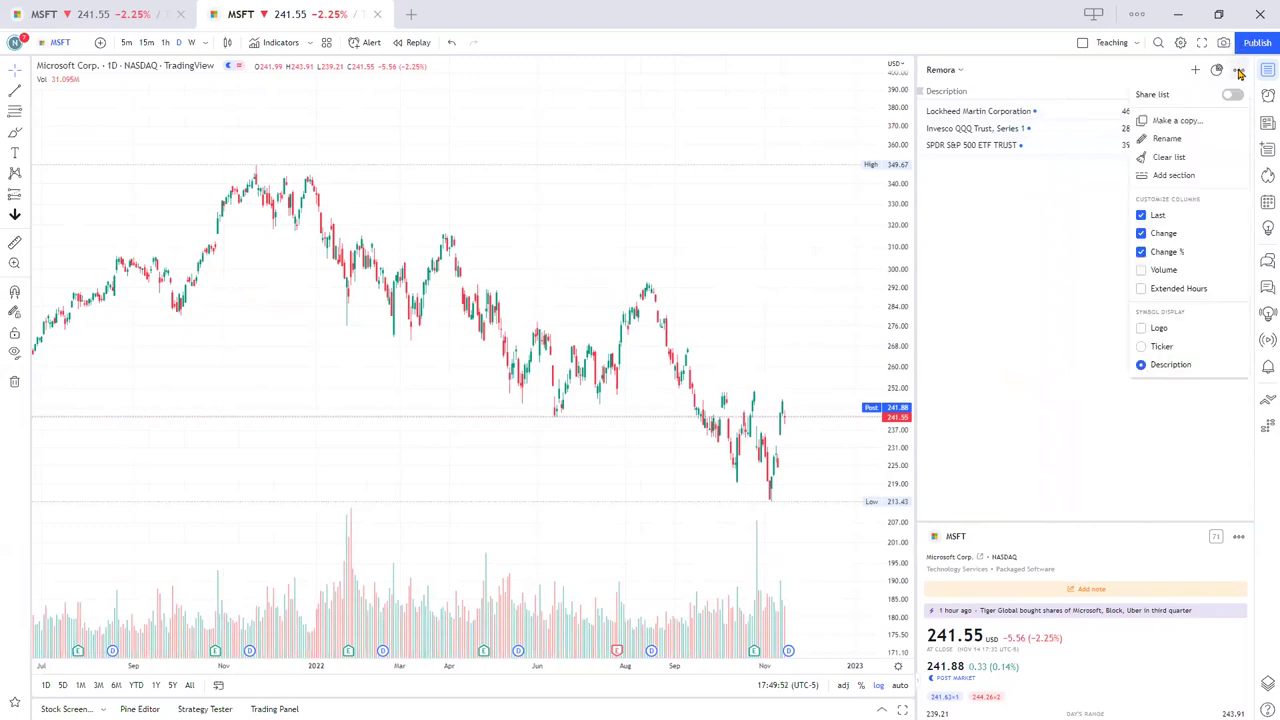
left_click(1142, 347)
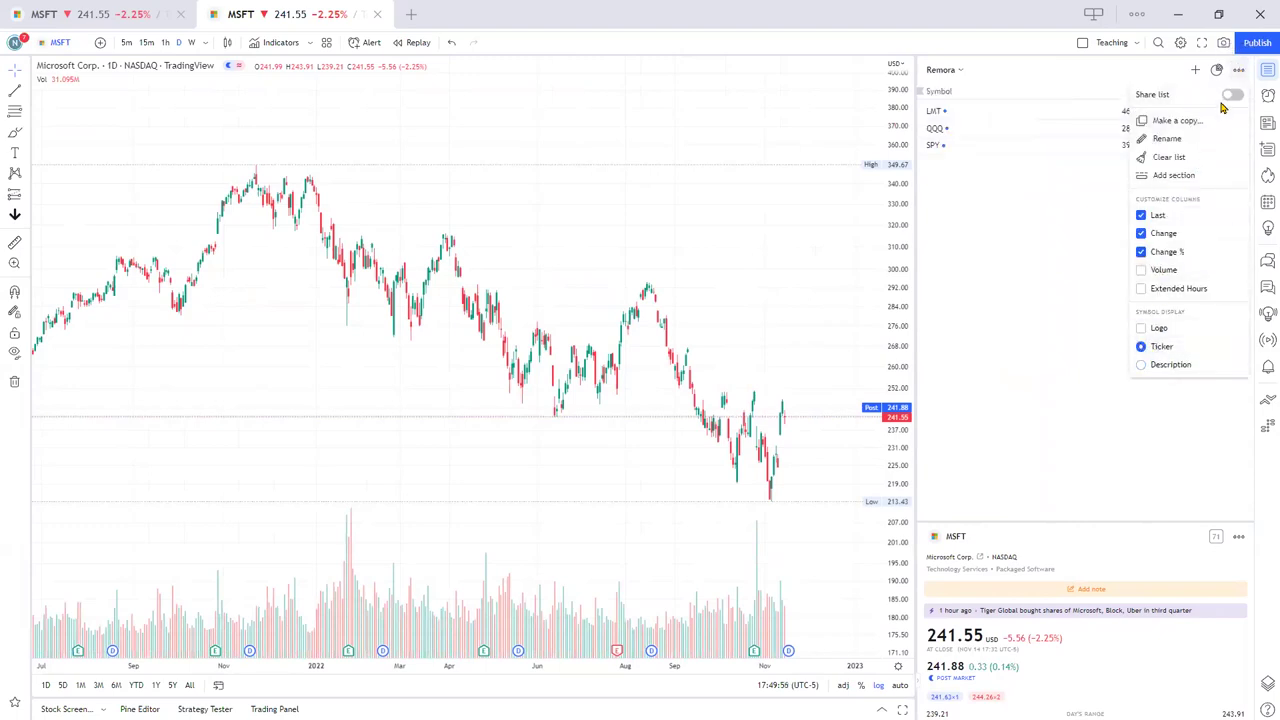
left_click(1240, 73)
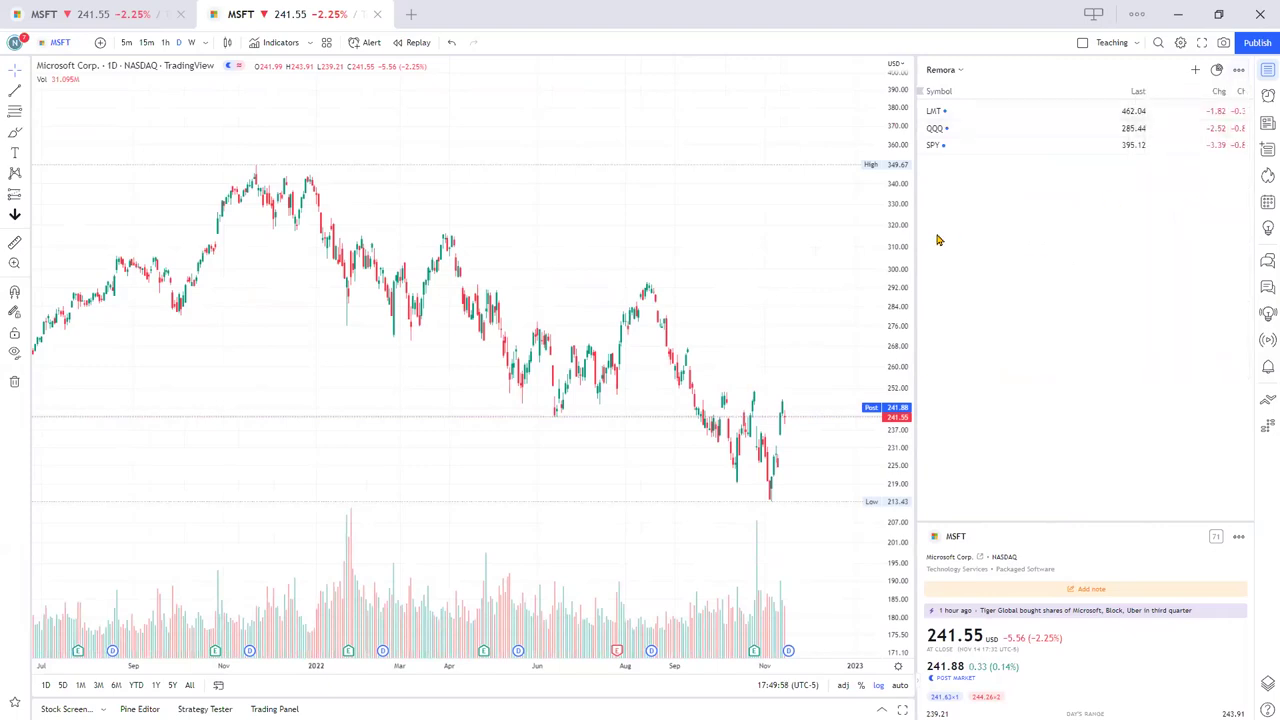
Narrow the watchlist panel and enlarge the page zoom to 90%.
left_click_drag(917, 235, 977, 235)
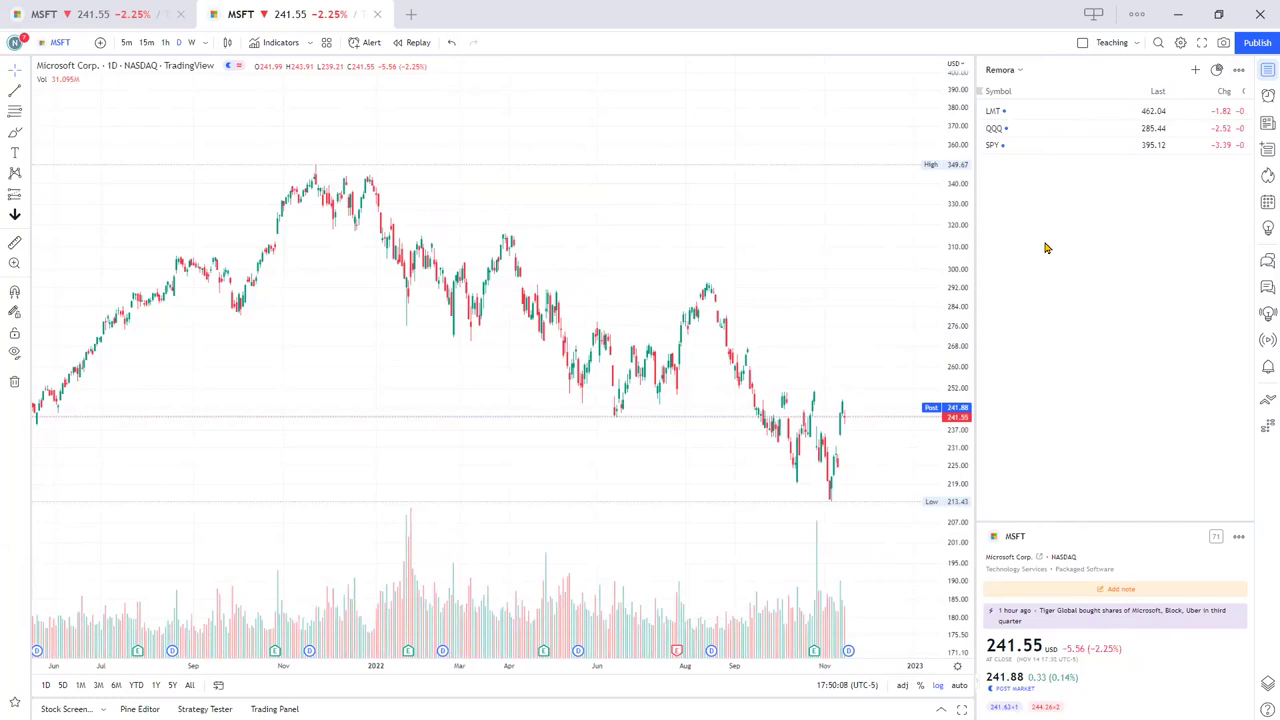
key("ctrl+plus")
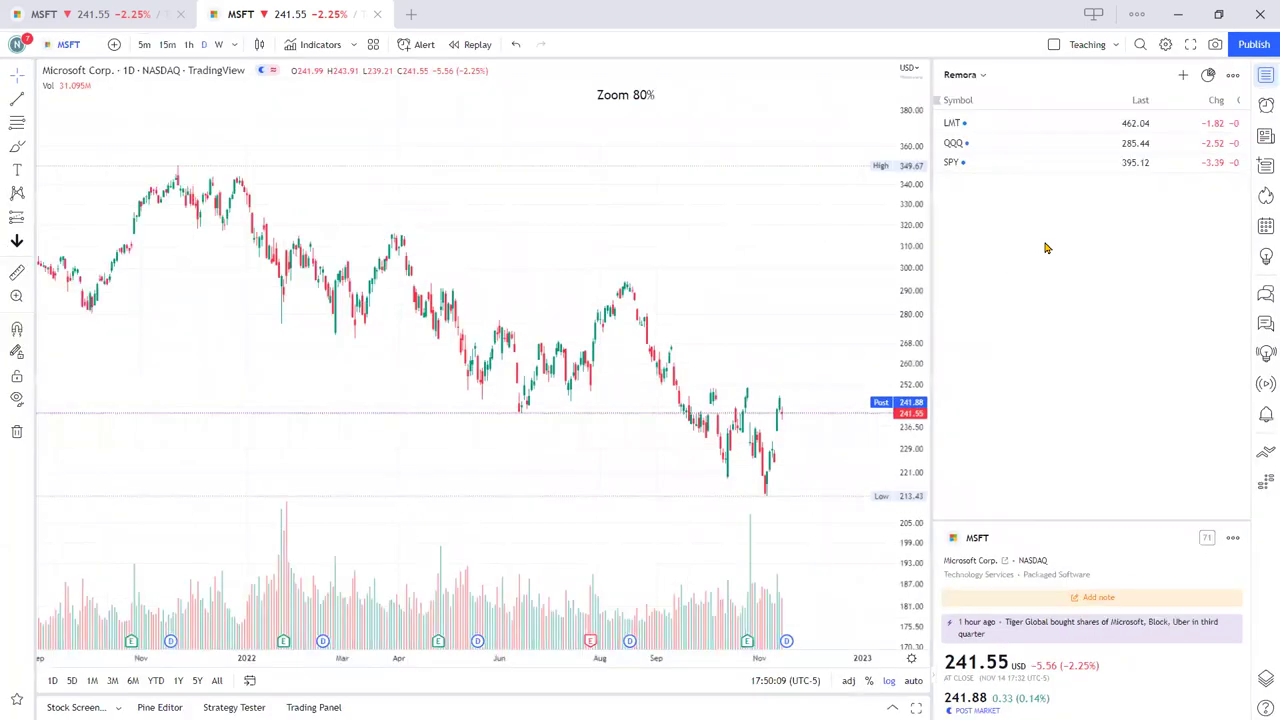
key("ctrl+plus")
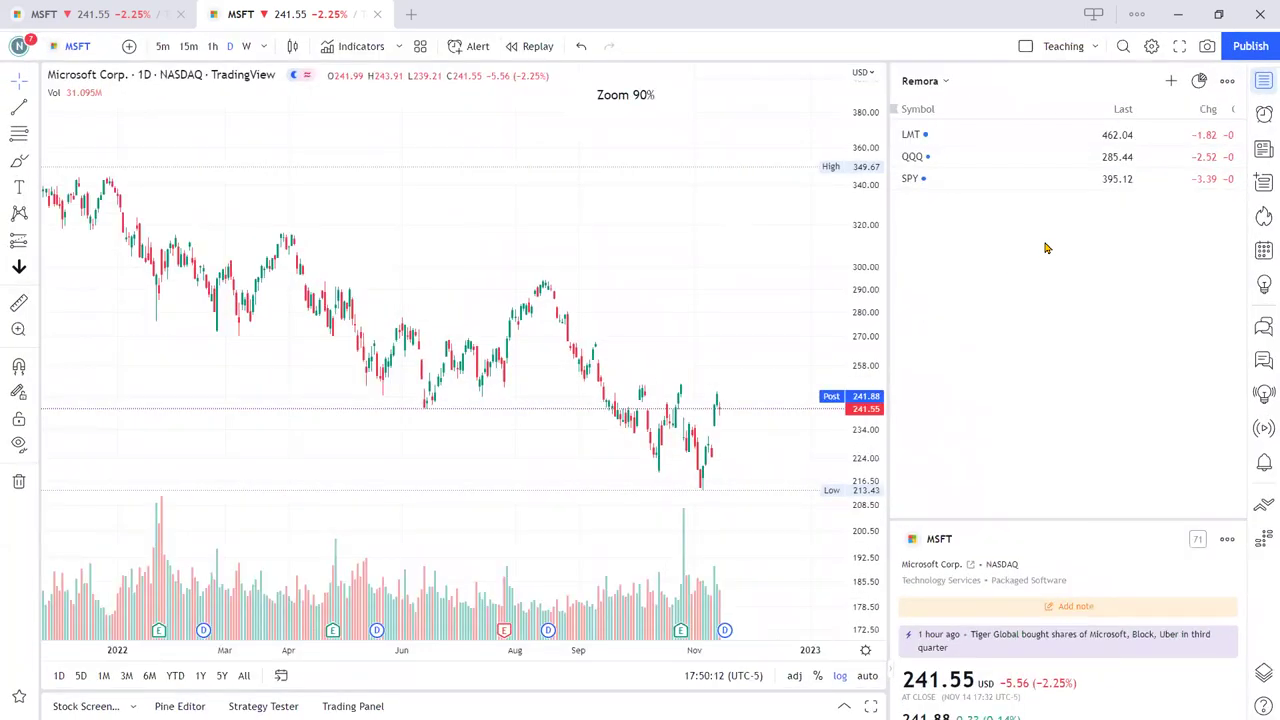
Enlarge the page zoom one level, then narrow the watchlist panel and its Symbol column so Last, Chg and Chg% all fit.
key("ctrl+plus")
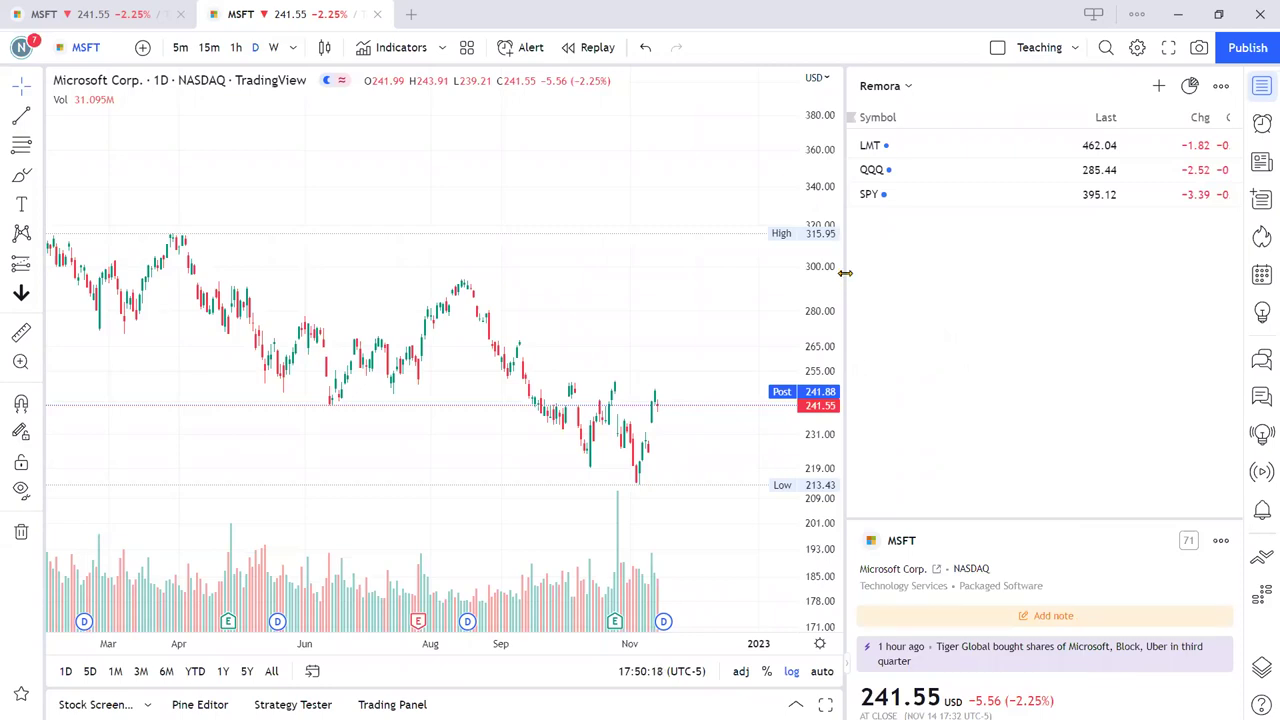
left_click_drag(846, 271, 1038, 262)
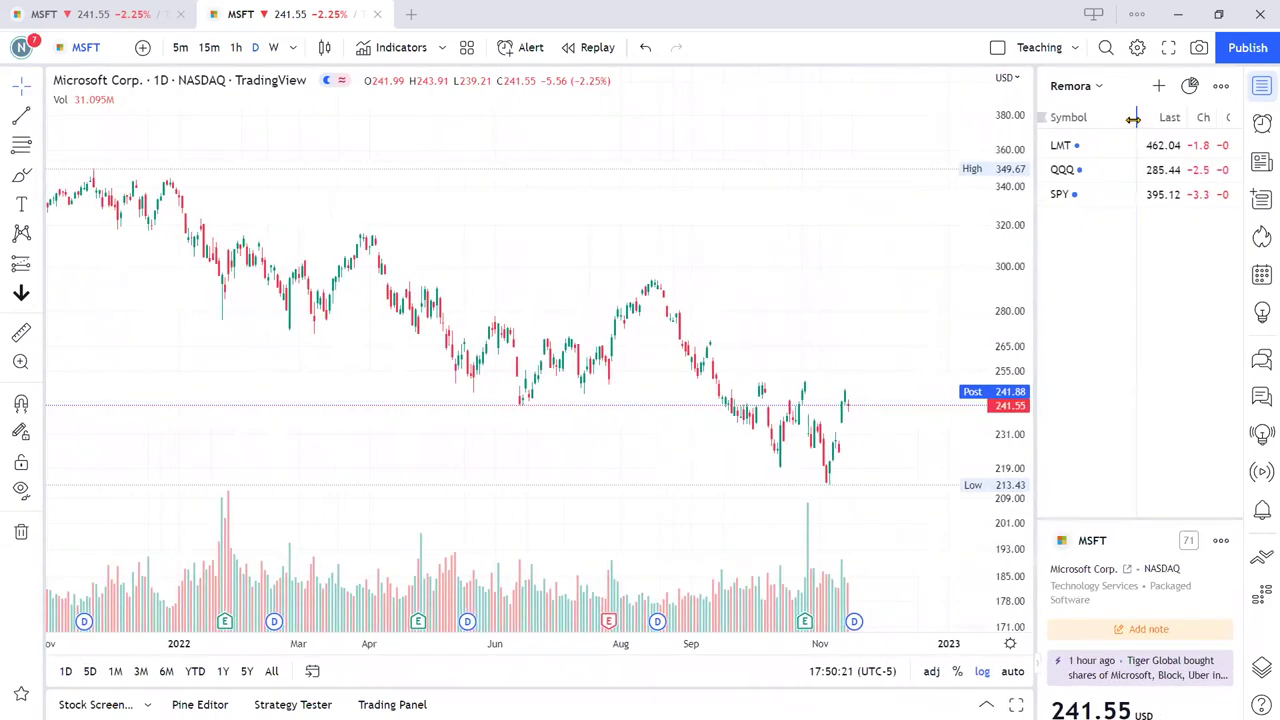
left_click_drag(1130, 125, 1090, 127)
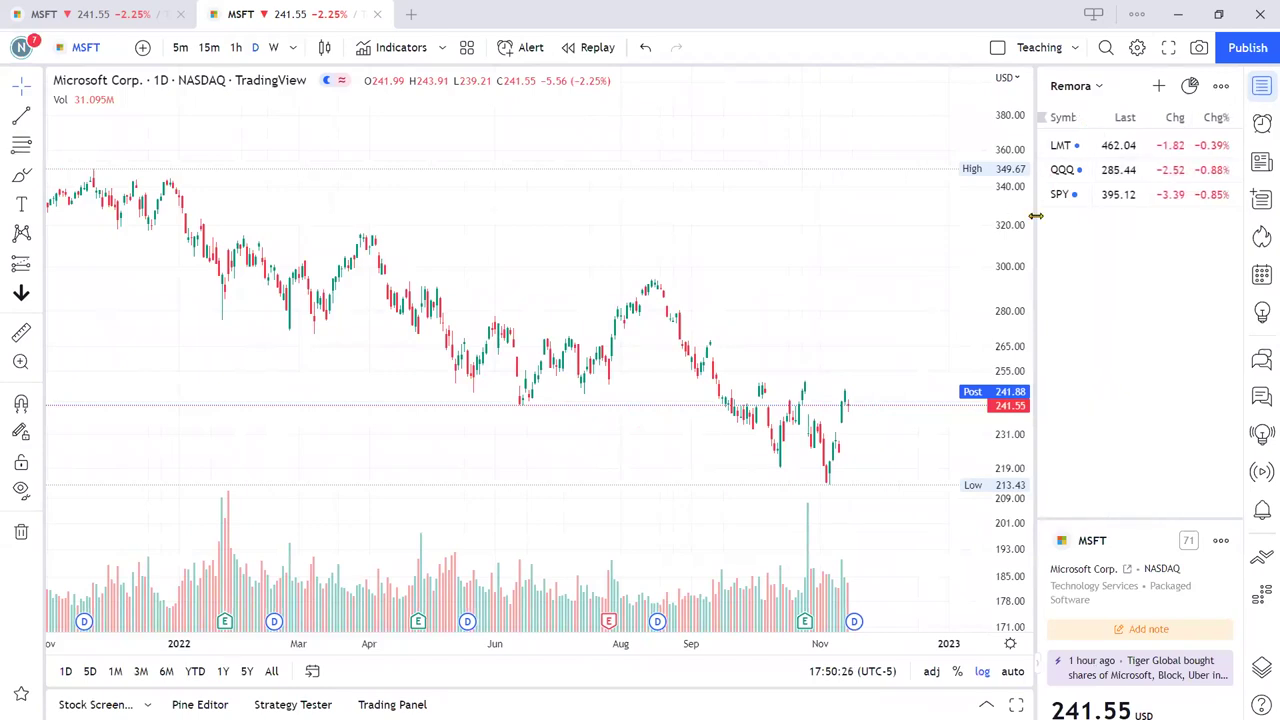
Reduce the page zoom back to 90% and hide the watchlist panel to give the chart the full width.
left_click(1261, 88)
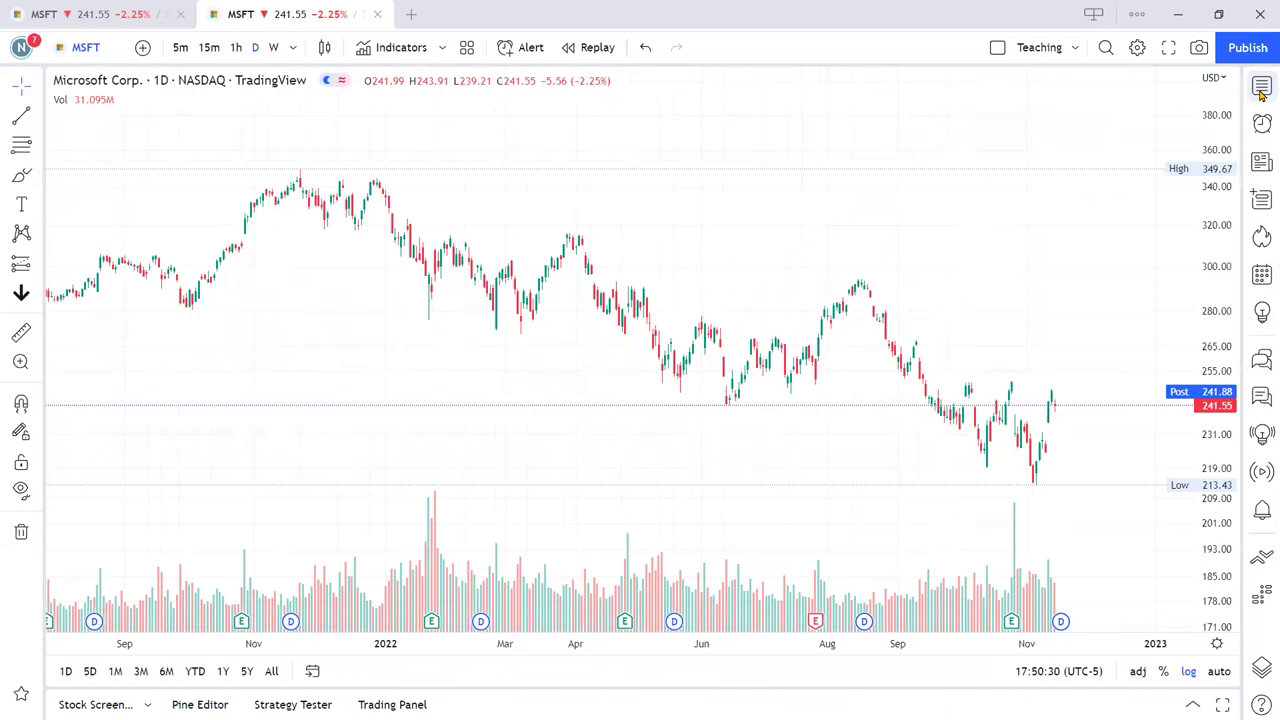
left_click(1262, 90)
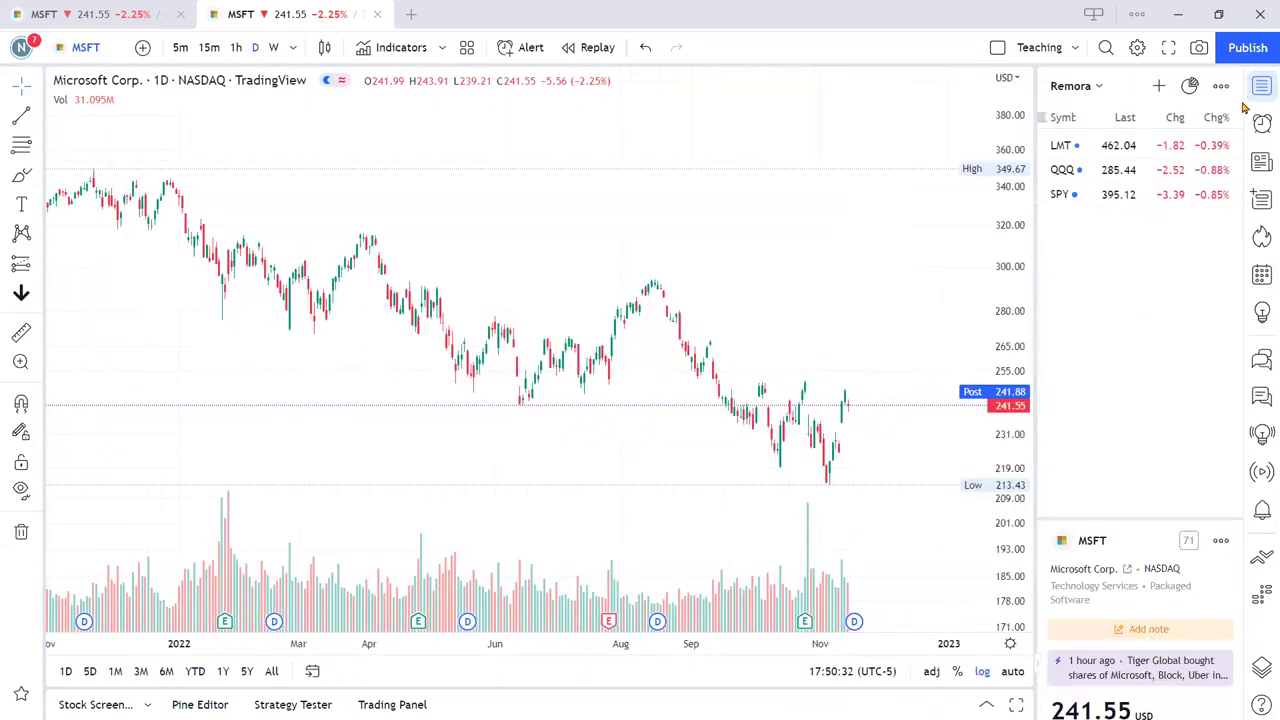
key("ctrl+minus")
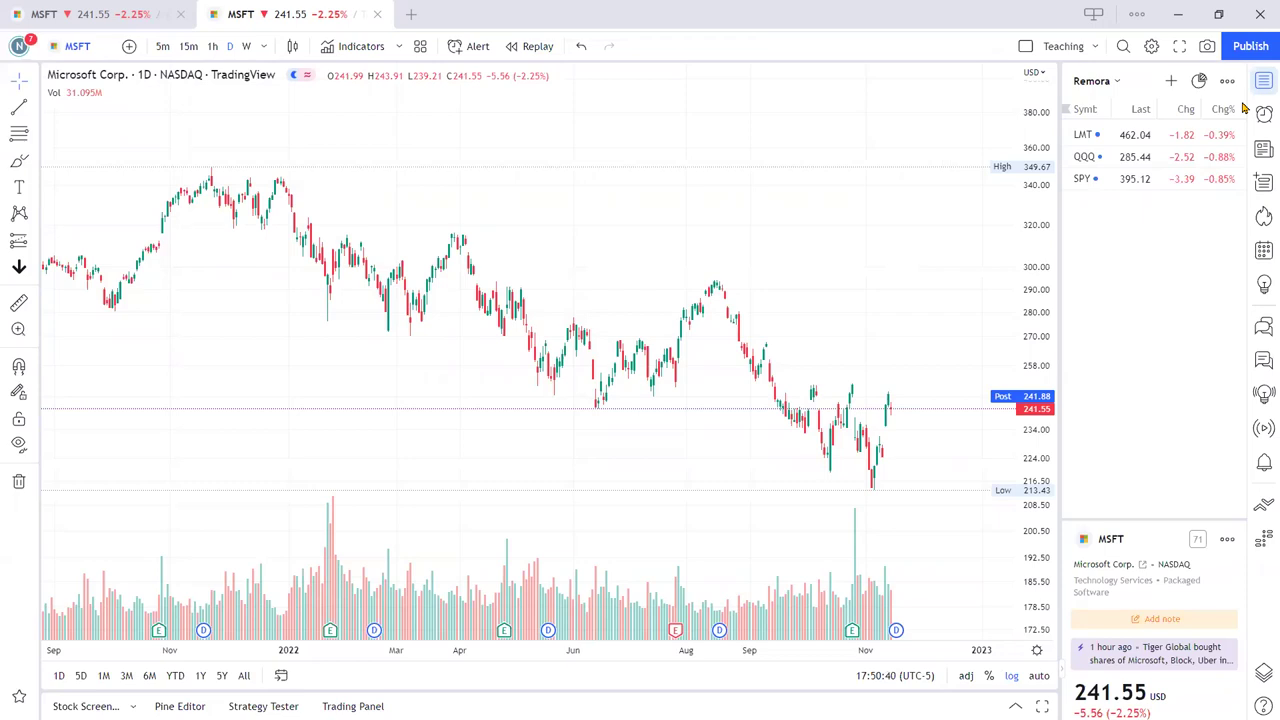
left_click(1263, 80)
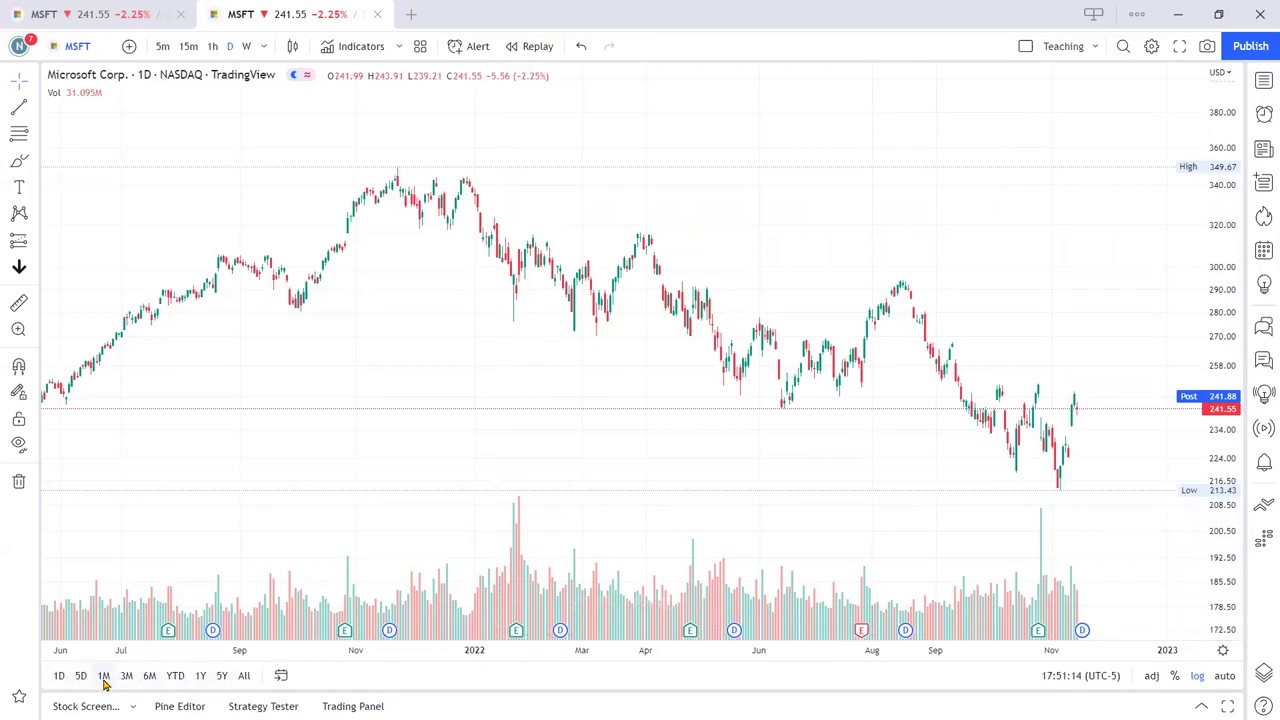
Show MSFT's entire price history with automatic price scaling, and compare the linear and logarithmic scales, ending on logarithmic.
left_click(244, 676)
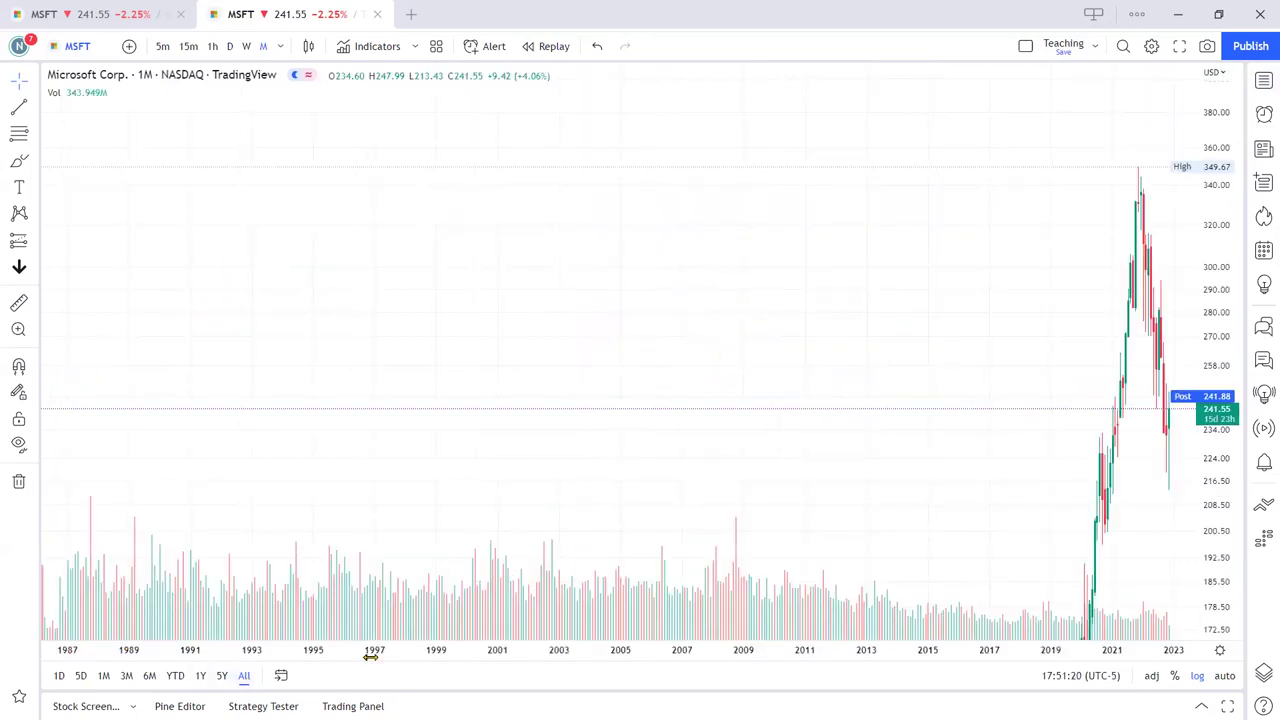
left_click(1226, 678)
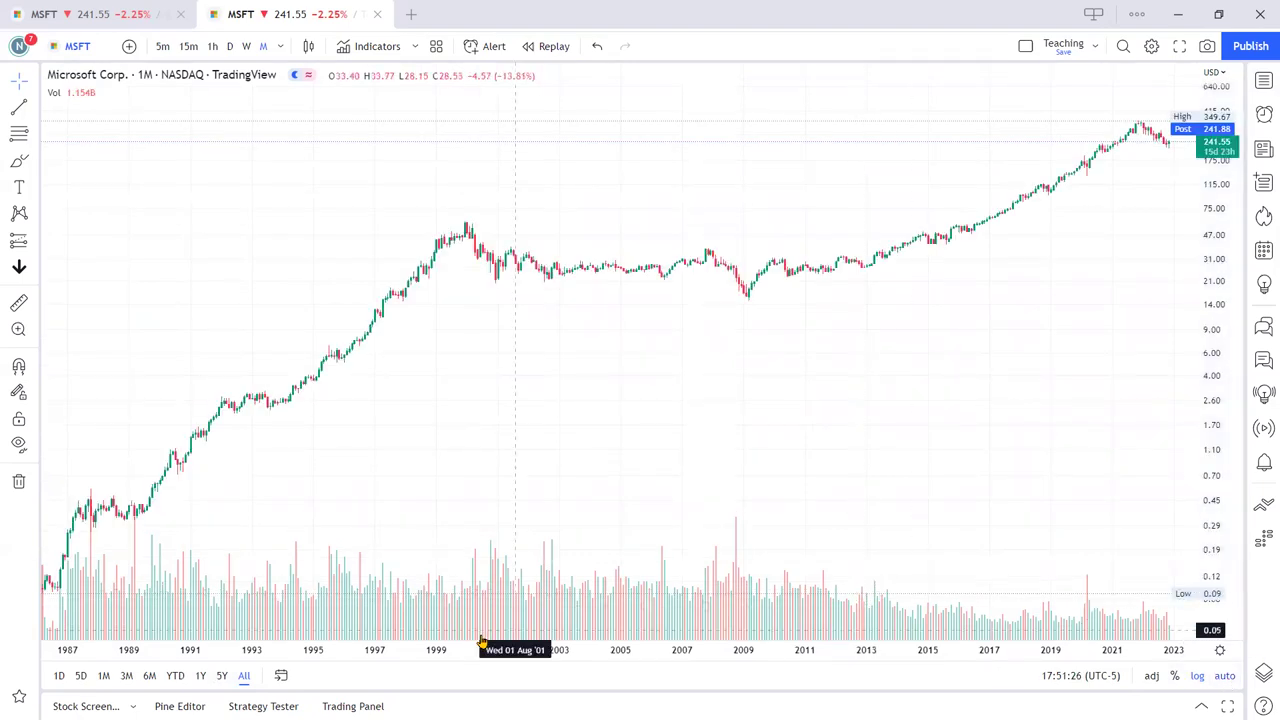
left_click(1198, 677)
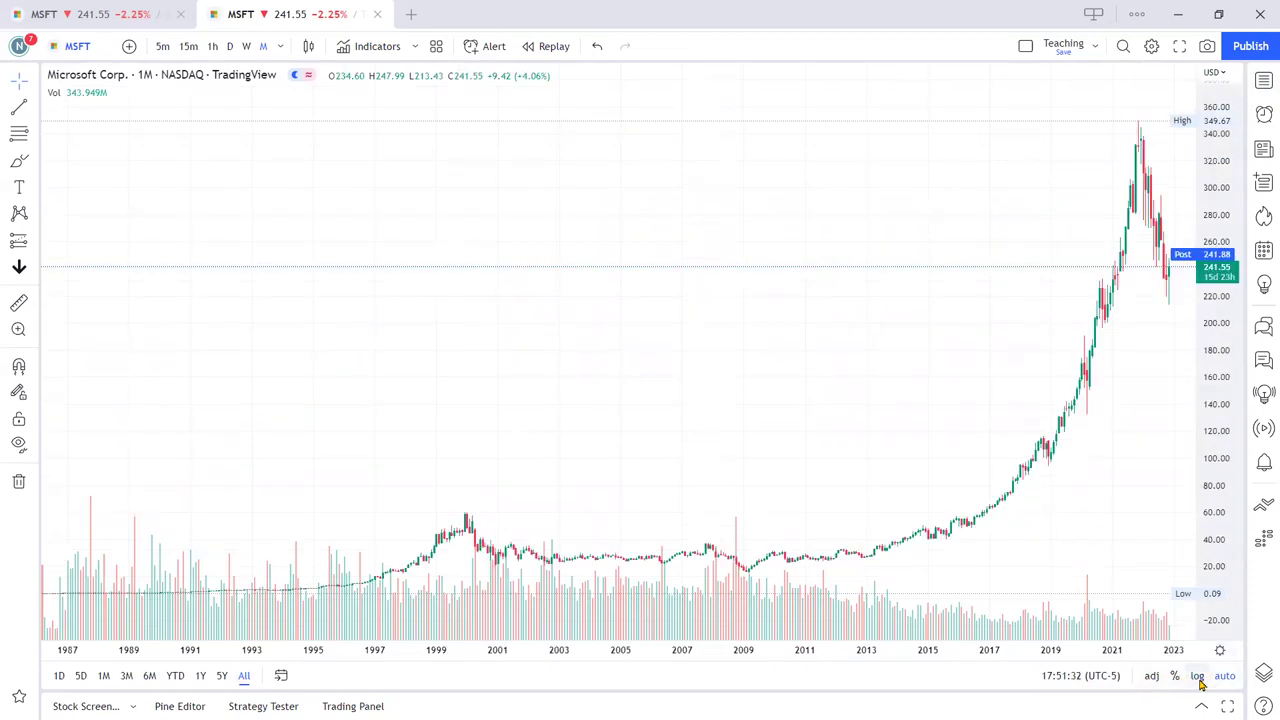
left_click(1198, 677)
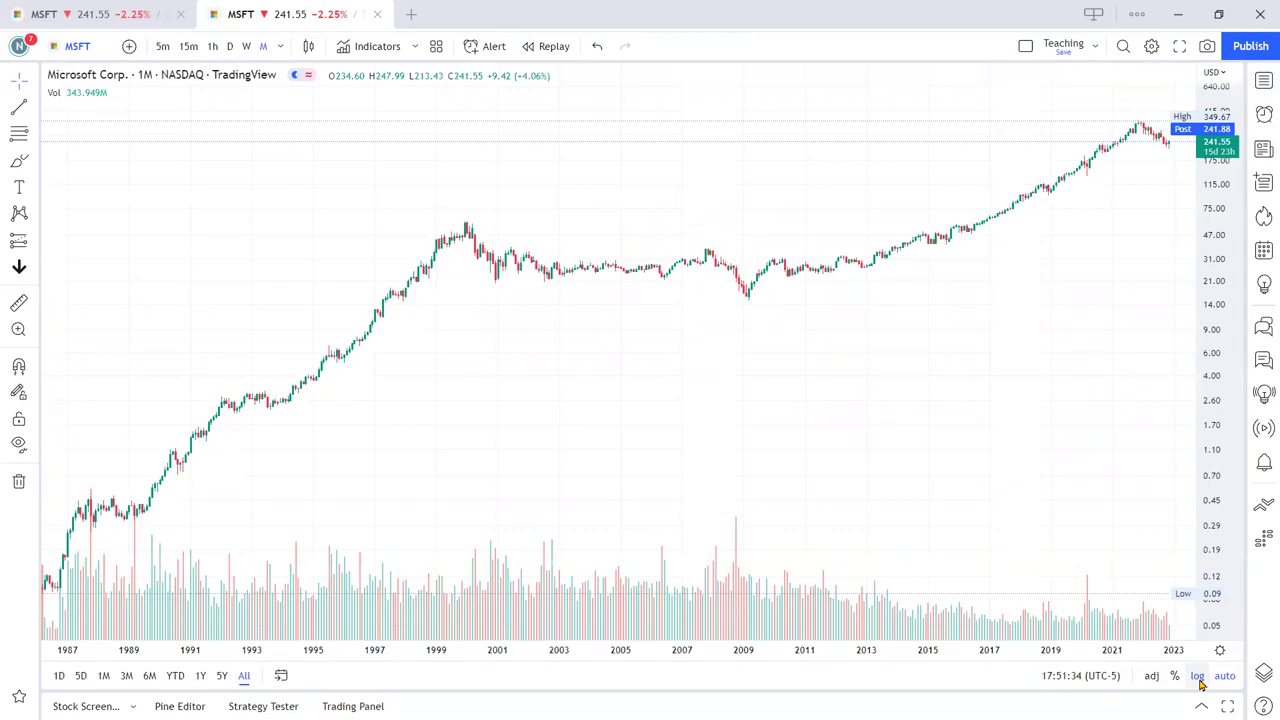
View the MSFT chart over the 1-year, 6-month, 3-month, 1-month and 5-day date ranges.
left_click(201, 676)
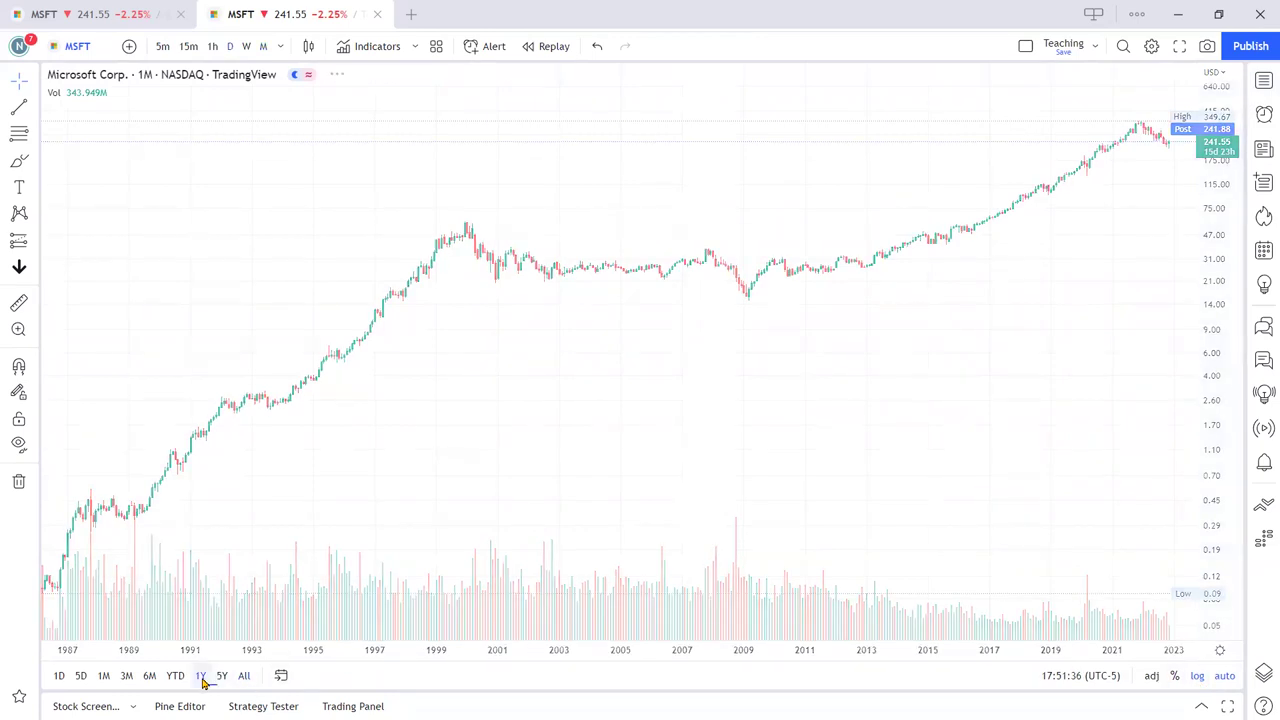
left_click(150, 676)
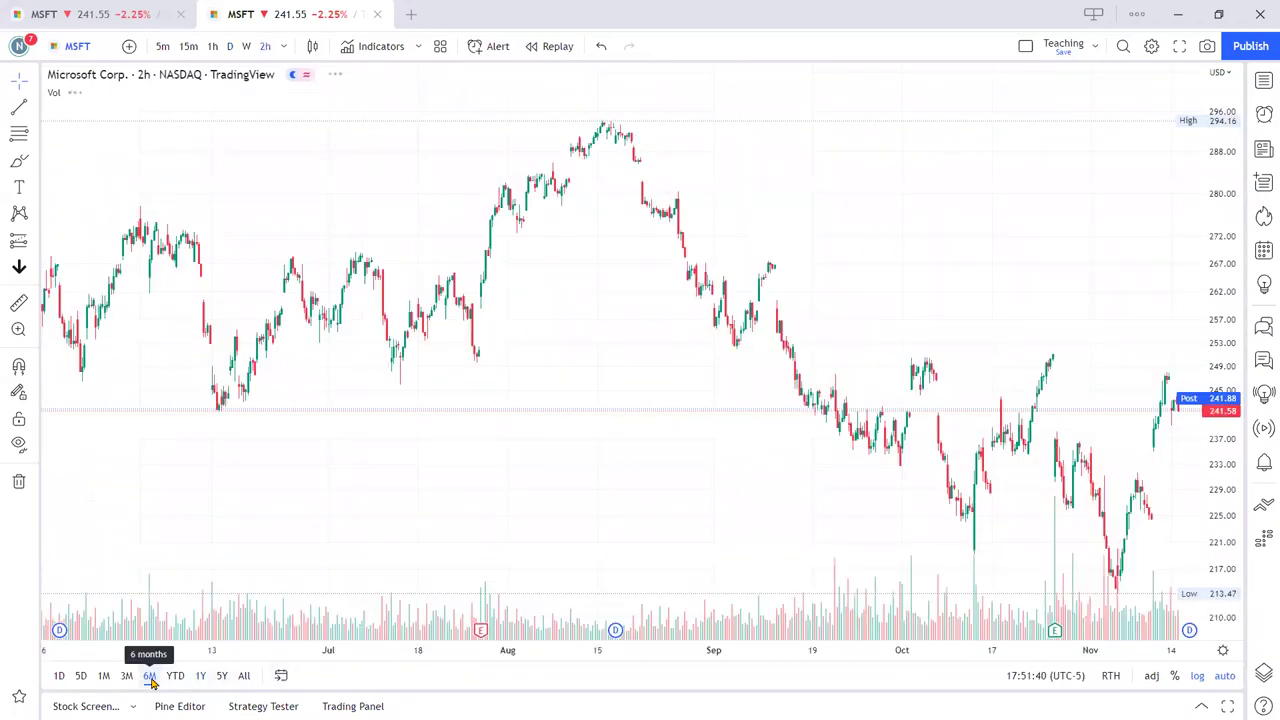
left_click(126, 676)
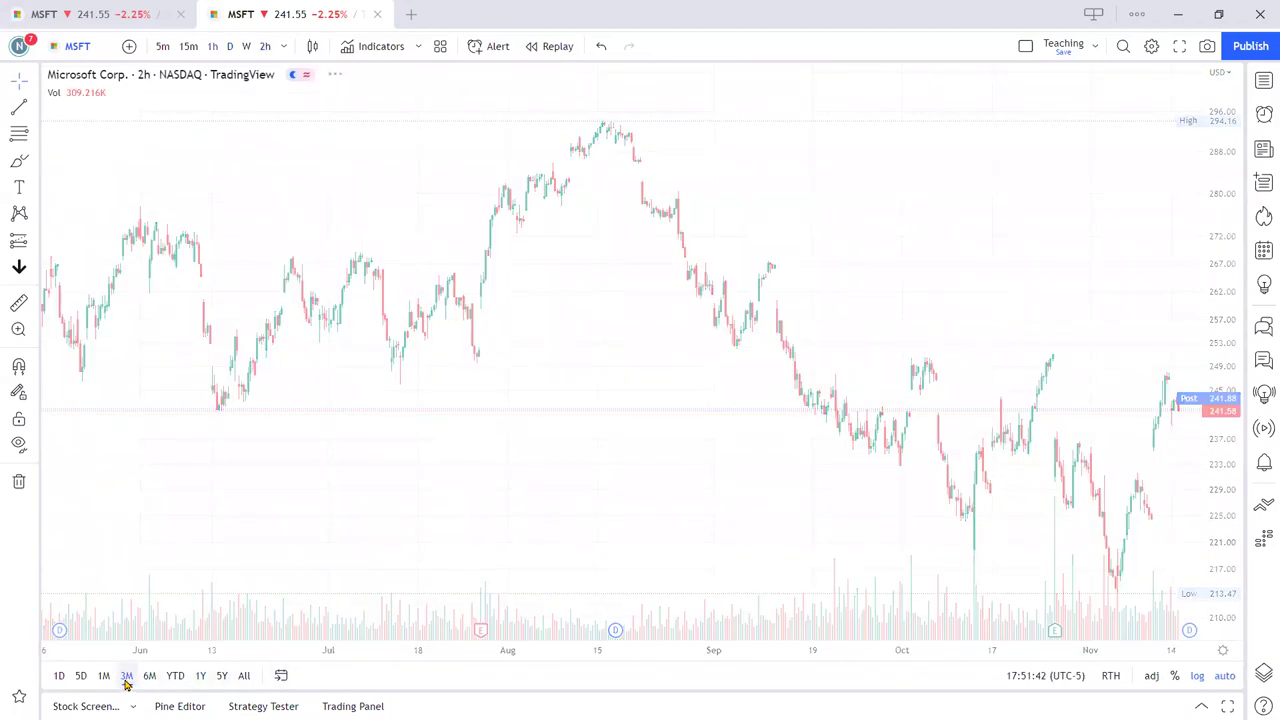
scroll(672, 393, "down", 5)
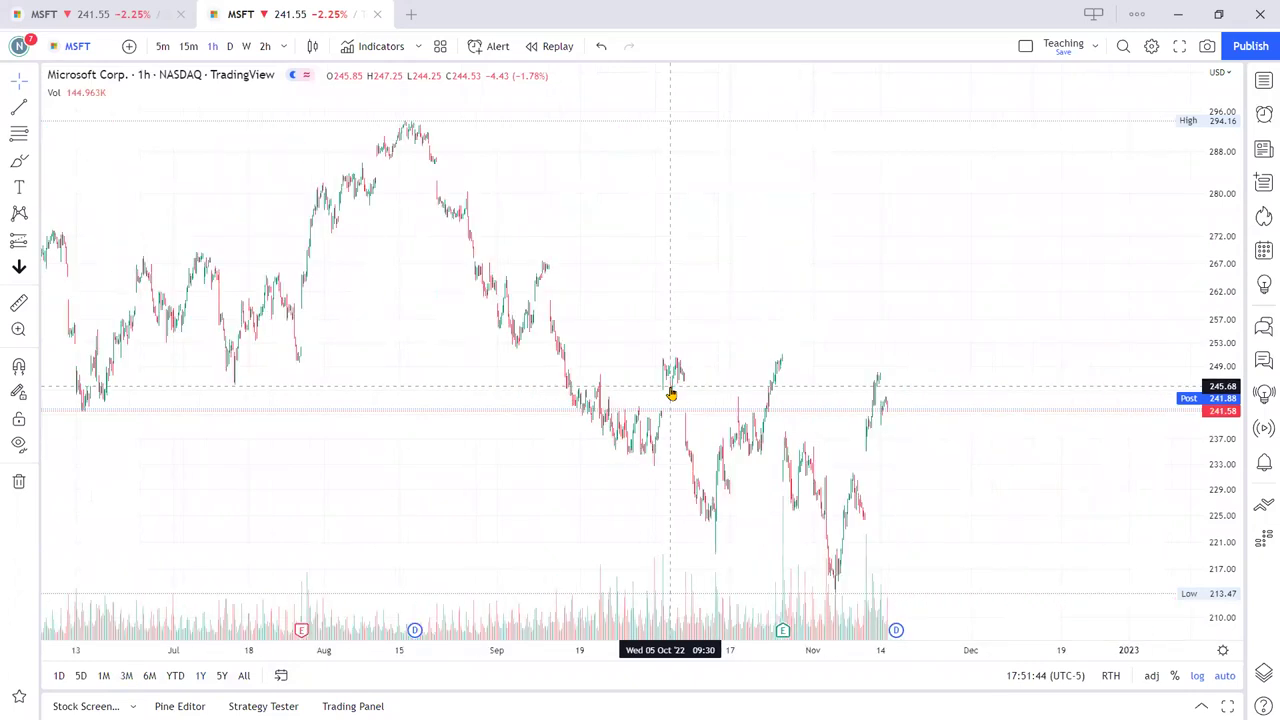
left_click(150, 676)
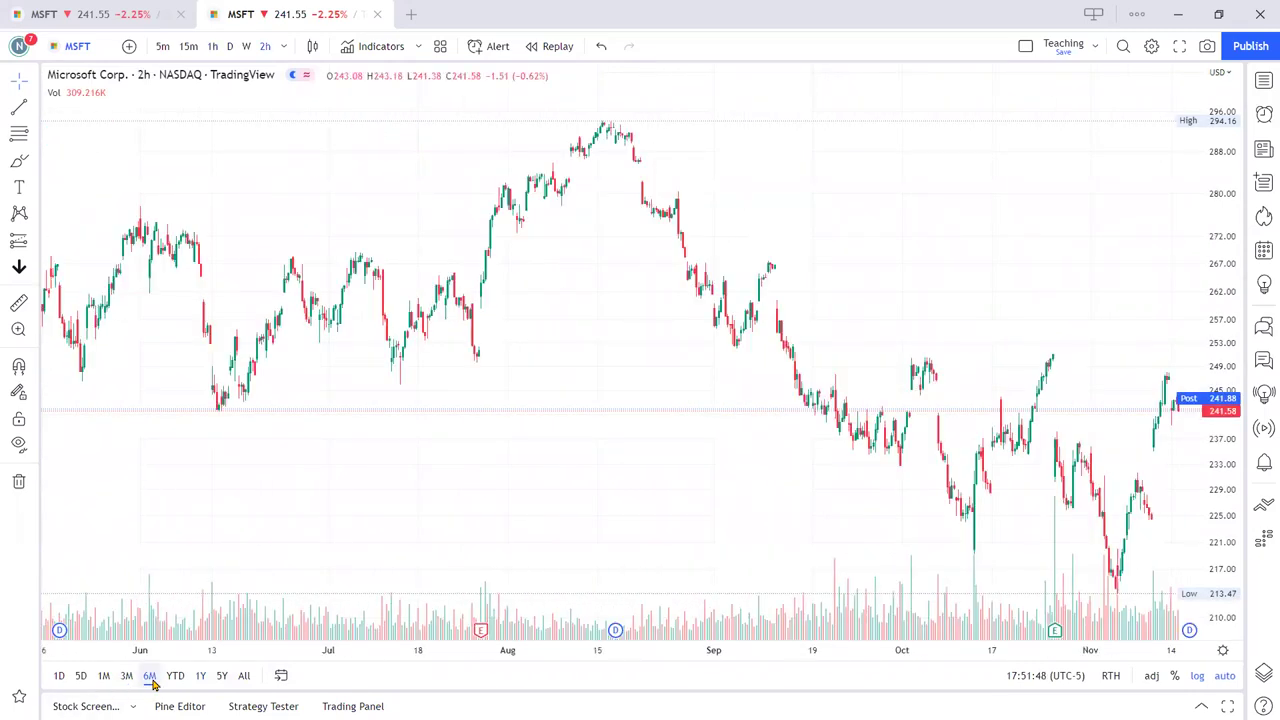
left_click(104, 677)
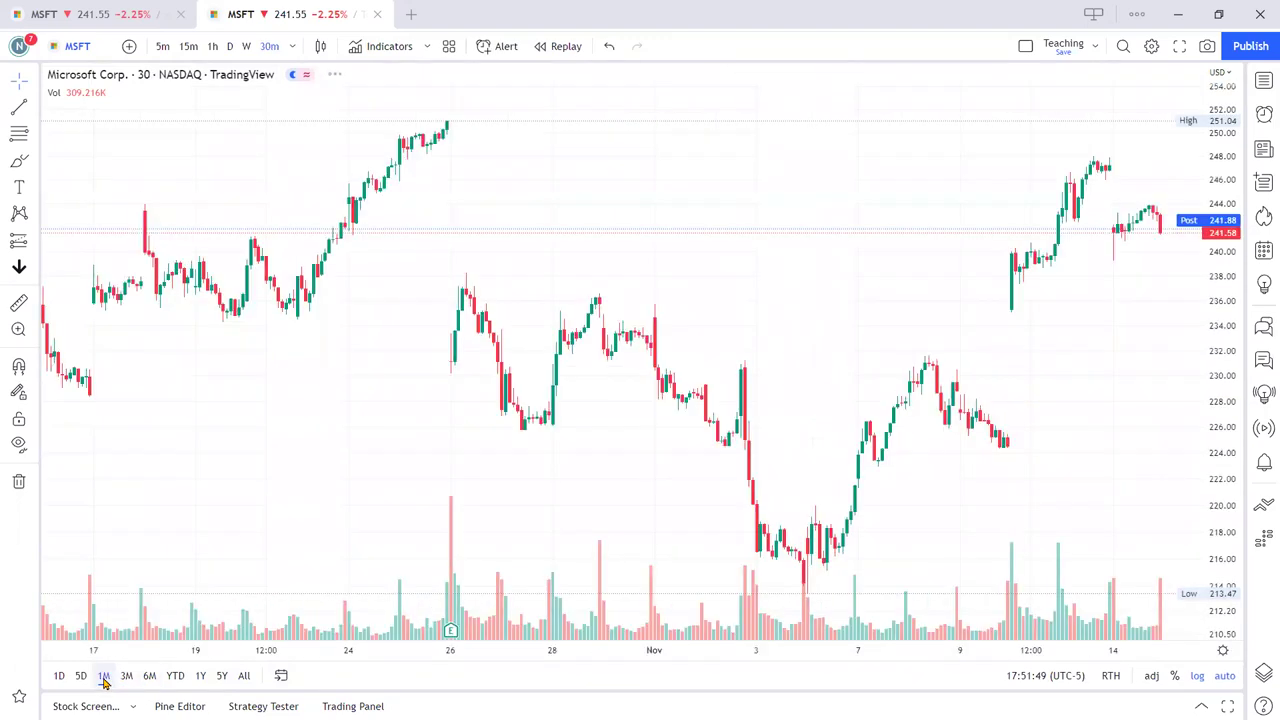
left_click(81, 677)
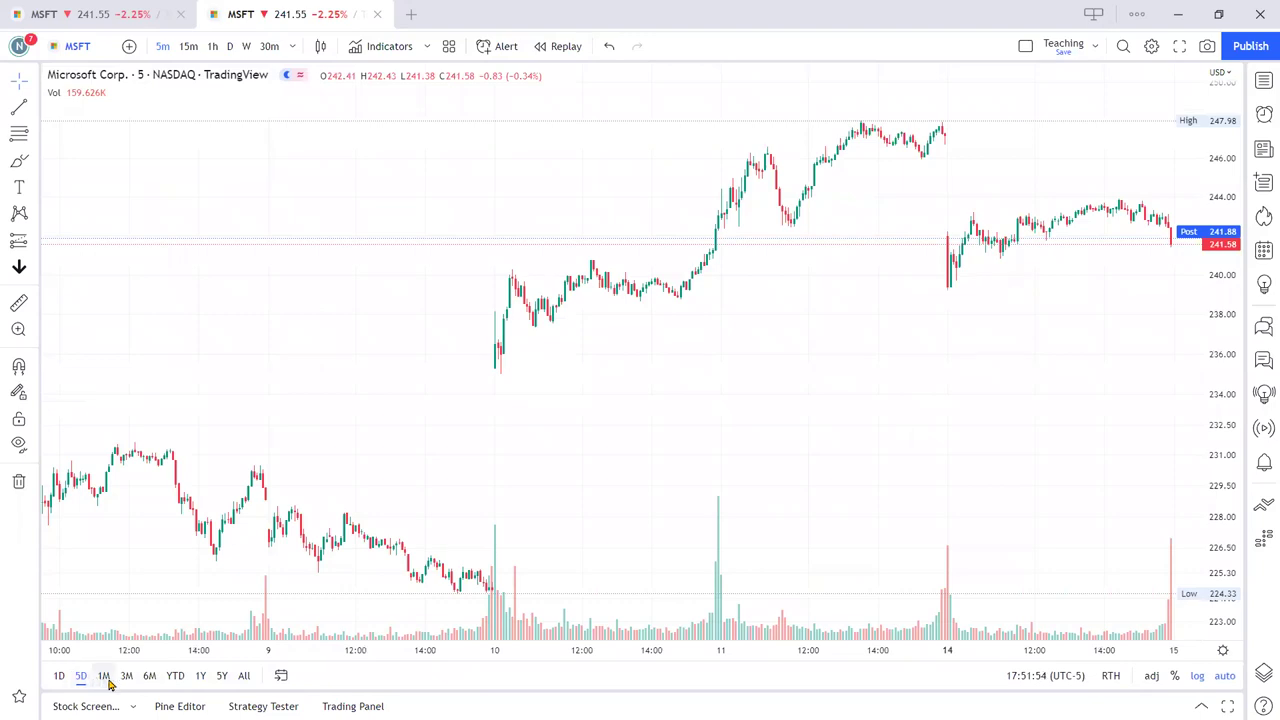
Return the chart to the 1-month date range, try the 1-hour interval, and set the interval to daily.
left_click(105, 679)
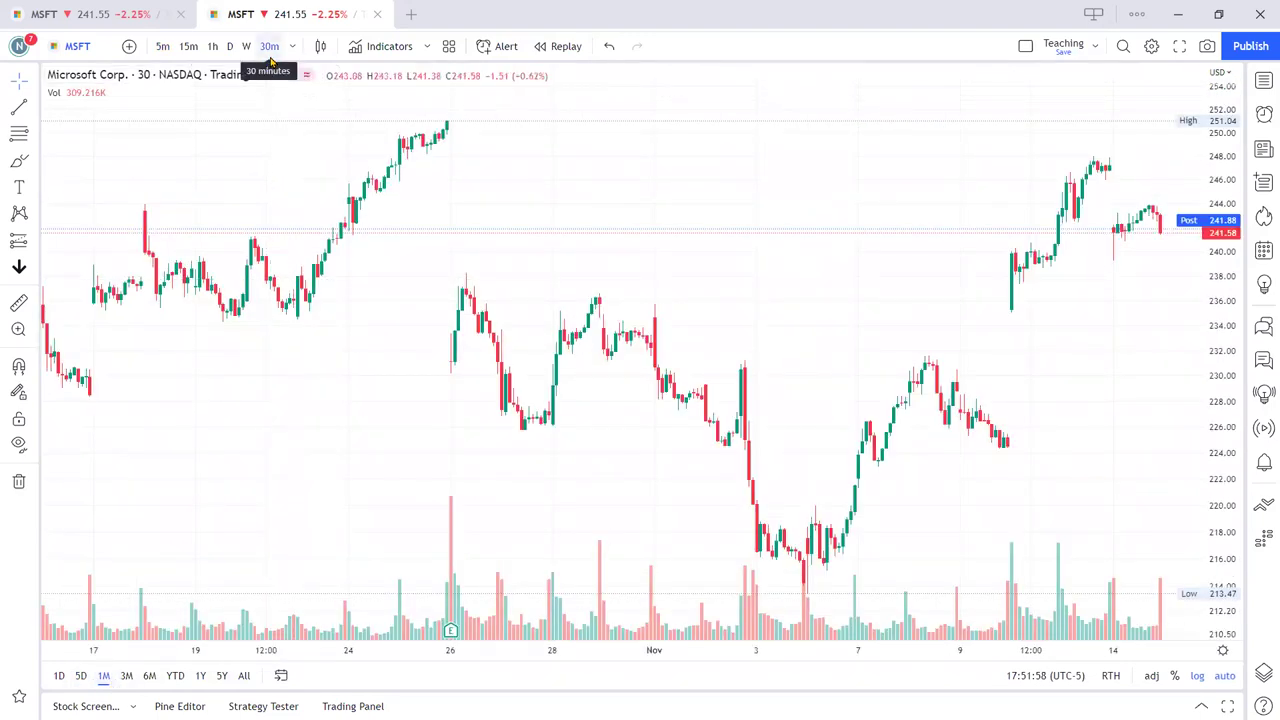
left_click(213, 52)
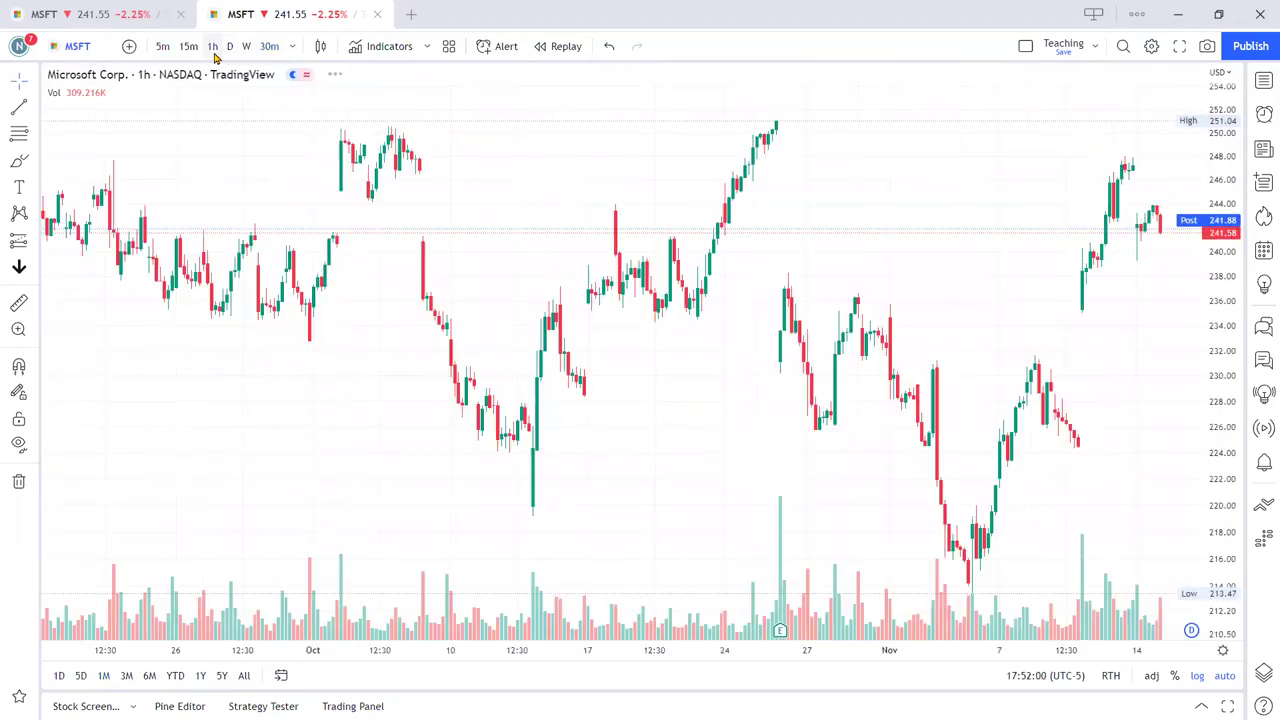
left_click(229, 50)
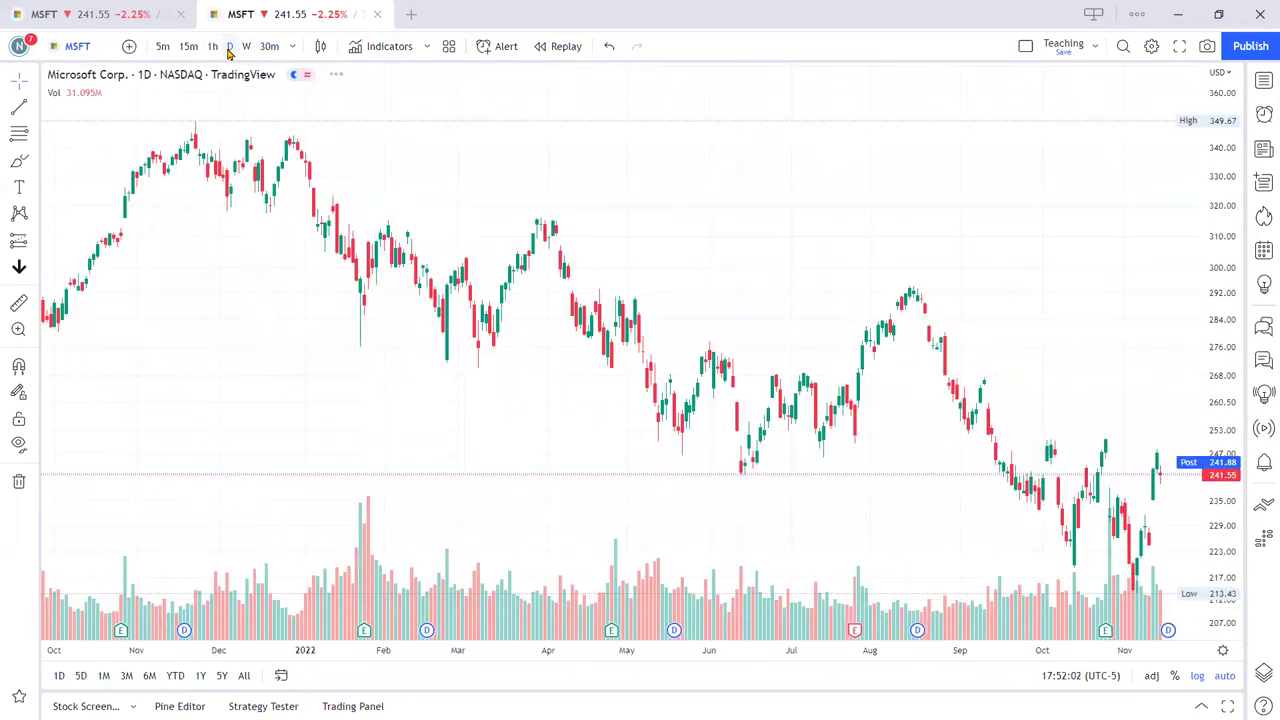